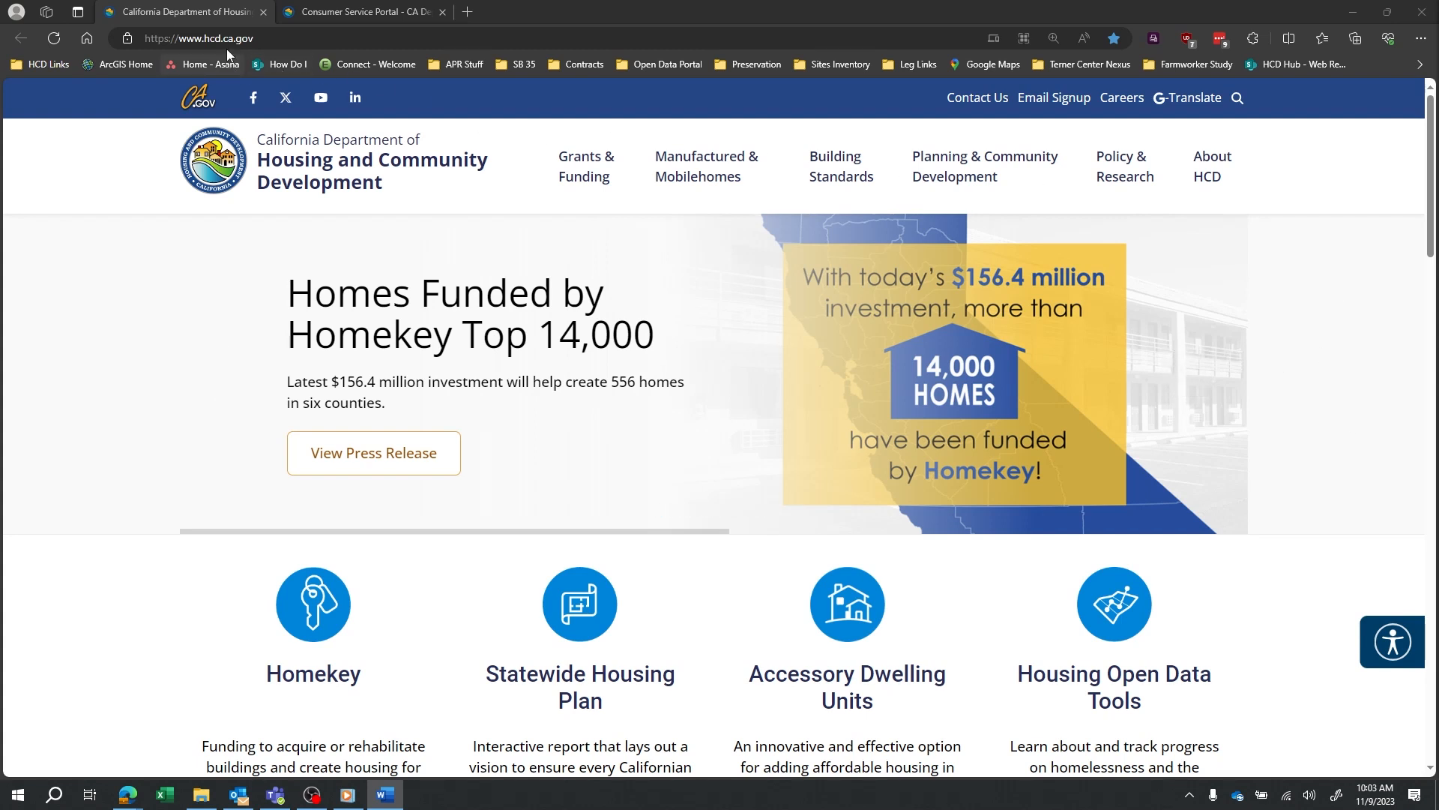
Open the Preserving Existing Affordable Housing page at its Annual Owner Compliance Certification section, then go to the Consumer Service Portal sign-in page.
{"action": "mouse_move", "coordinate": [1122, 186]}
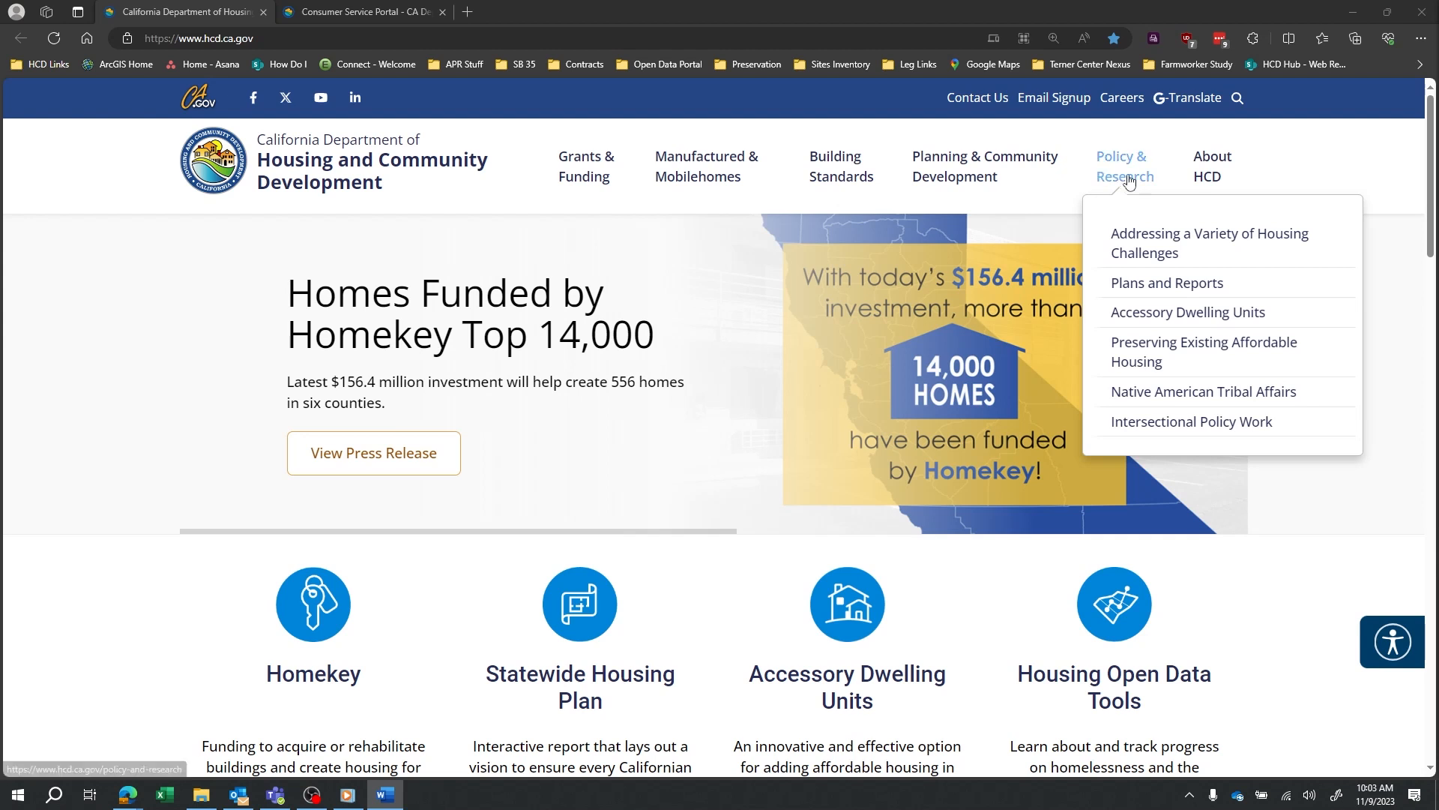
{"action": "left_click", "coordinate": [1165, 357]}
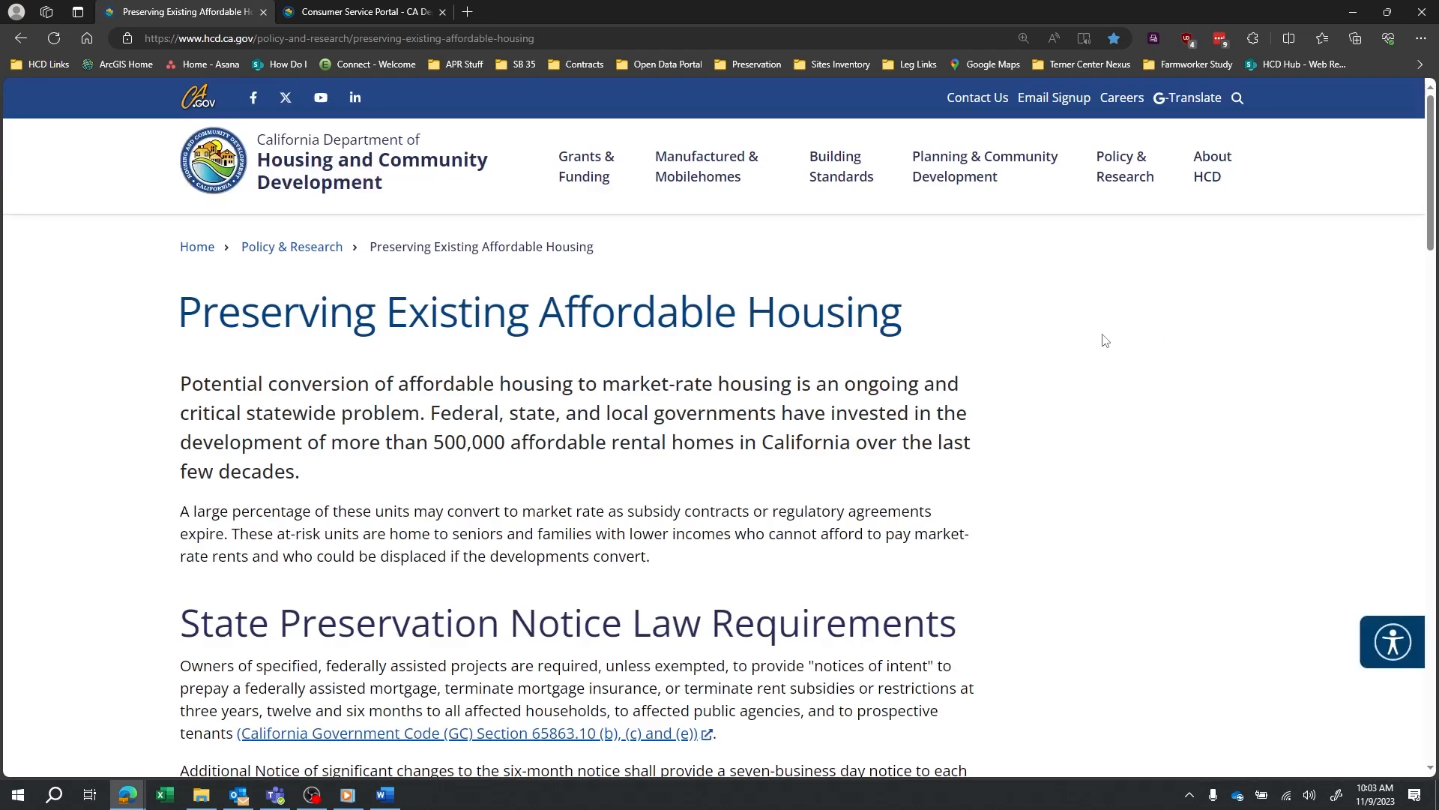
{"action": "scroll", "coordinate": [837, 361], "scroll_direction": "down", "scroll_amount": 15}
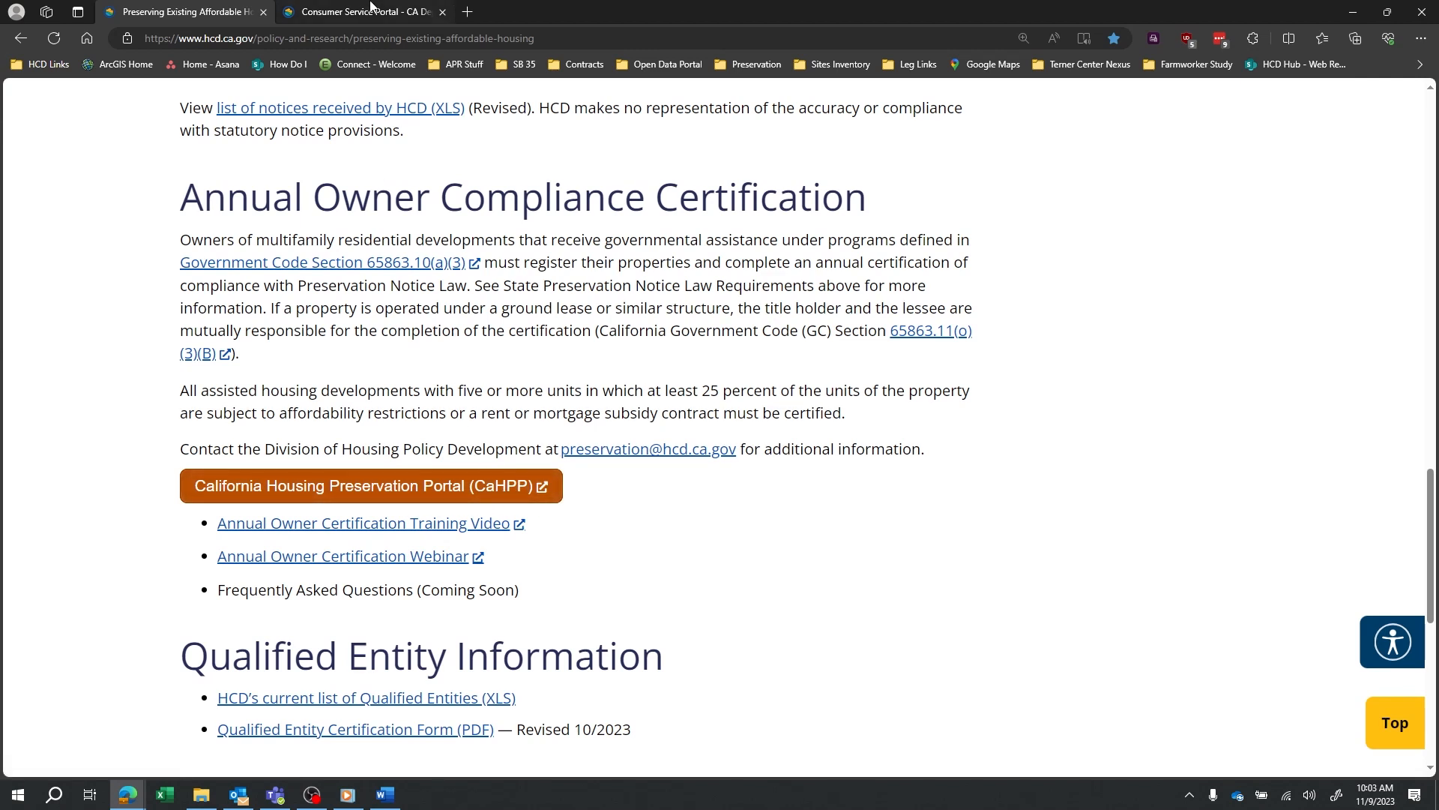
{"action": "left_click", "coordinate": [367, 11]}
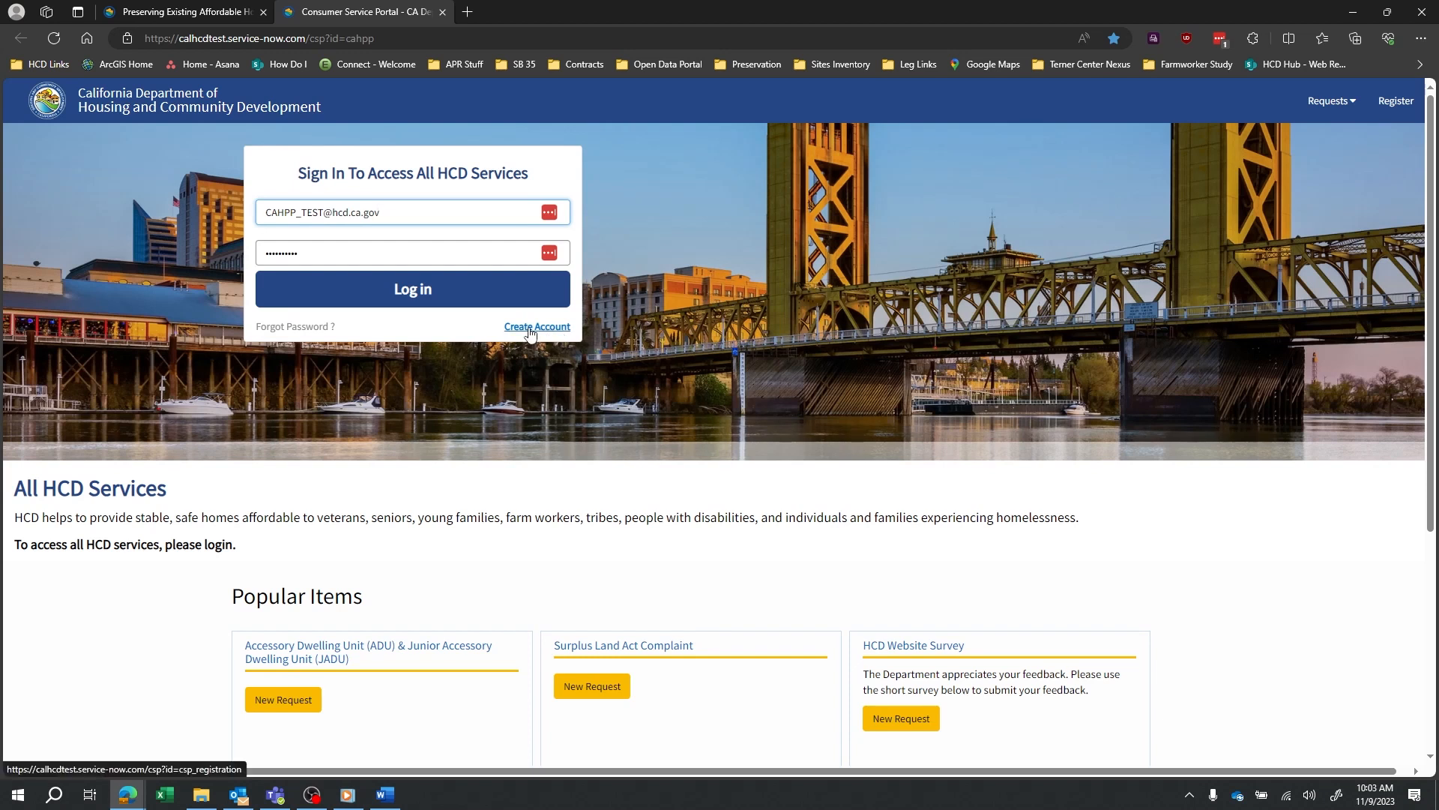
Log in to CAHPP with the saved credentials and start 'Add a new Property'.
{"action": "left_click", "coordinate": [439, 298]}
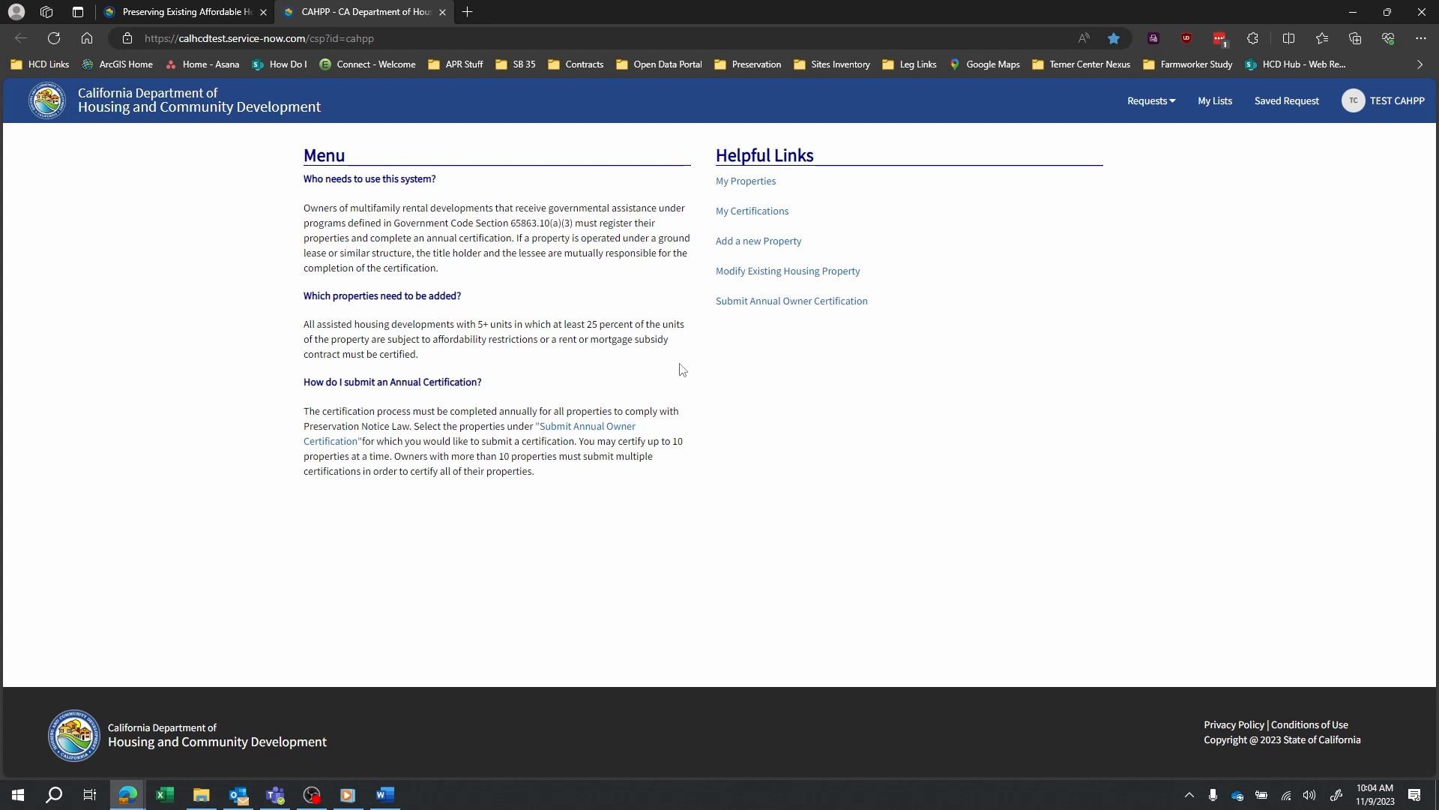
{"action": "left_click", "coordinate": [771, 242]}
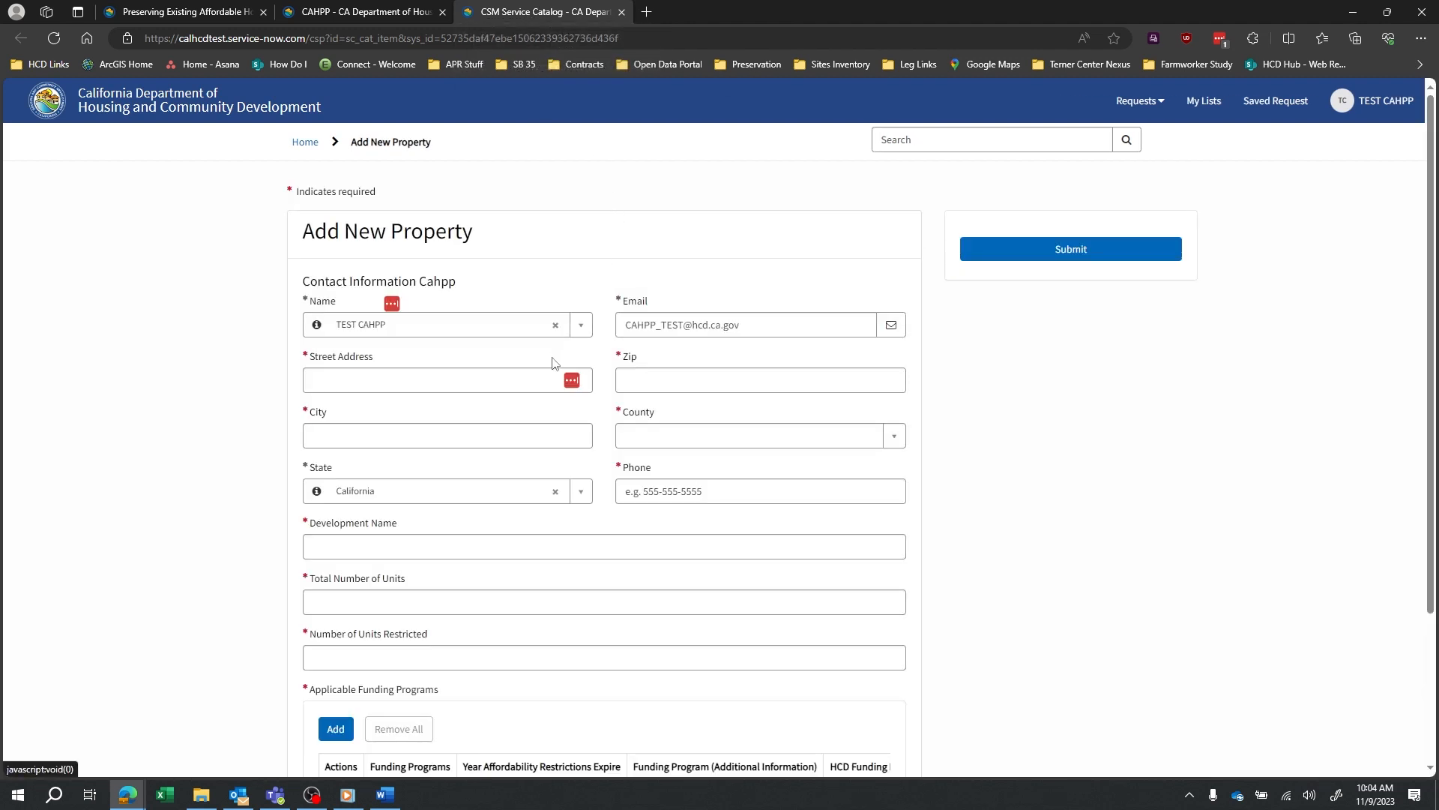
Enter the property's street address, city Sacramento, zip code, Alameda County and phone number.
{"action": "left_click", "coordinate": [492, 380]}
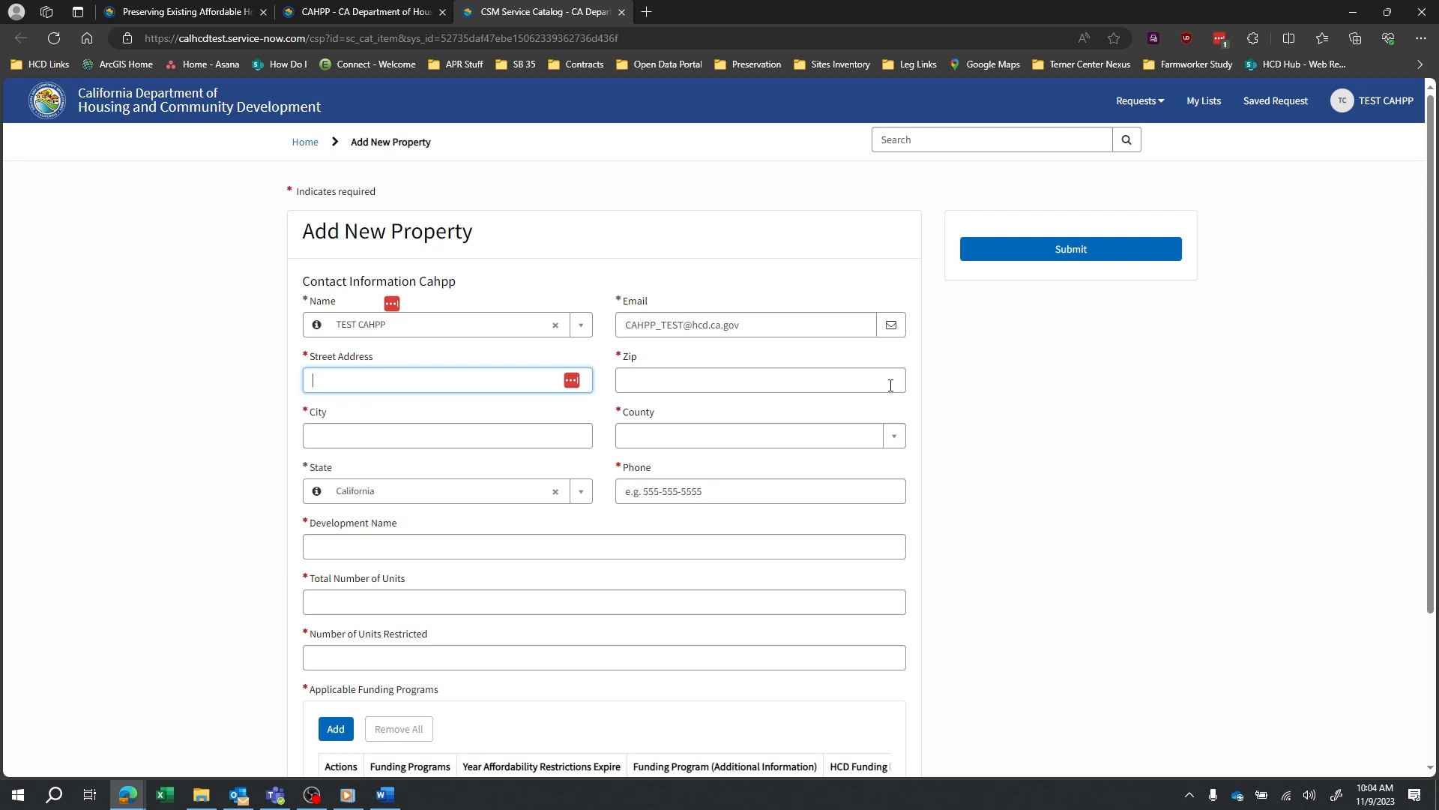
{"action": "type", "text": "12345 Training Test"}
{"action": "key", "text": "Tab"}
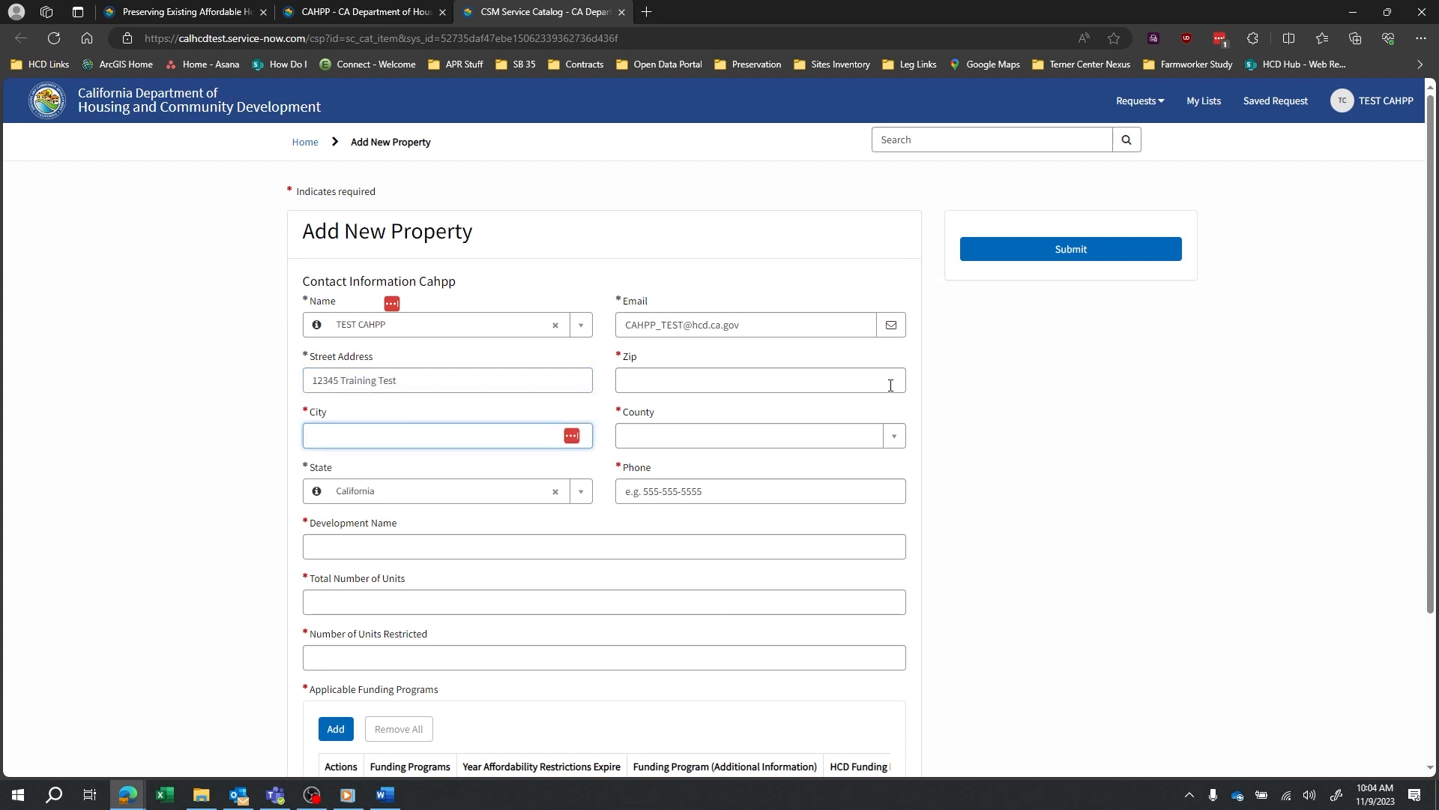
{"action": "type", "text": "Sacramento"}
{"action": "key", "text": "Tab"}
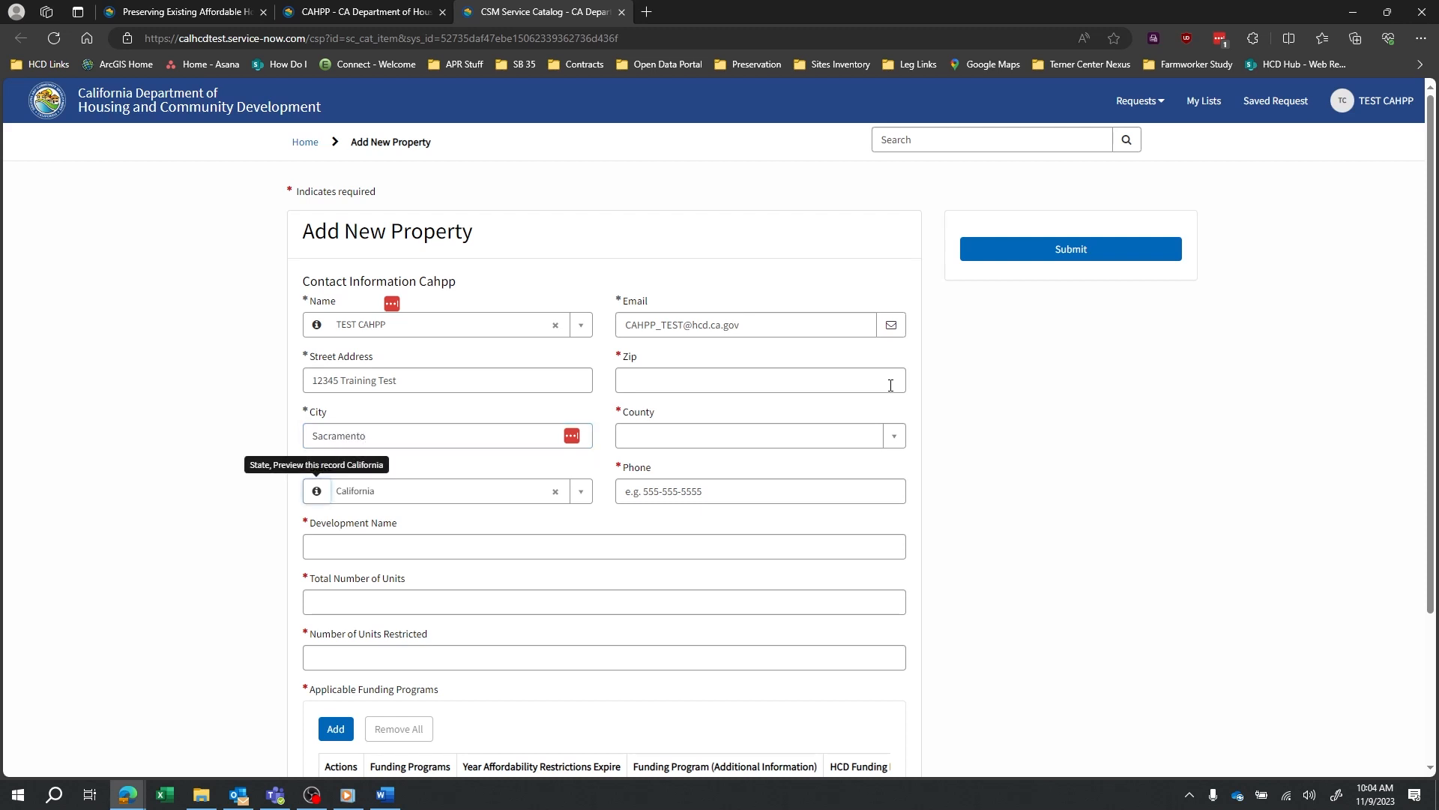
{"action": "key", "text": "Tab"}
{"action": "key", "text": "Tab"}
{"action": "key", "text": "Tab"}
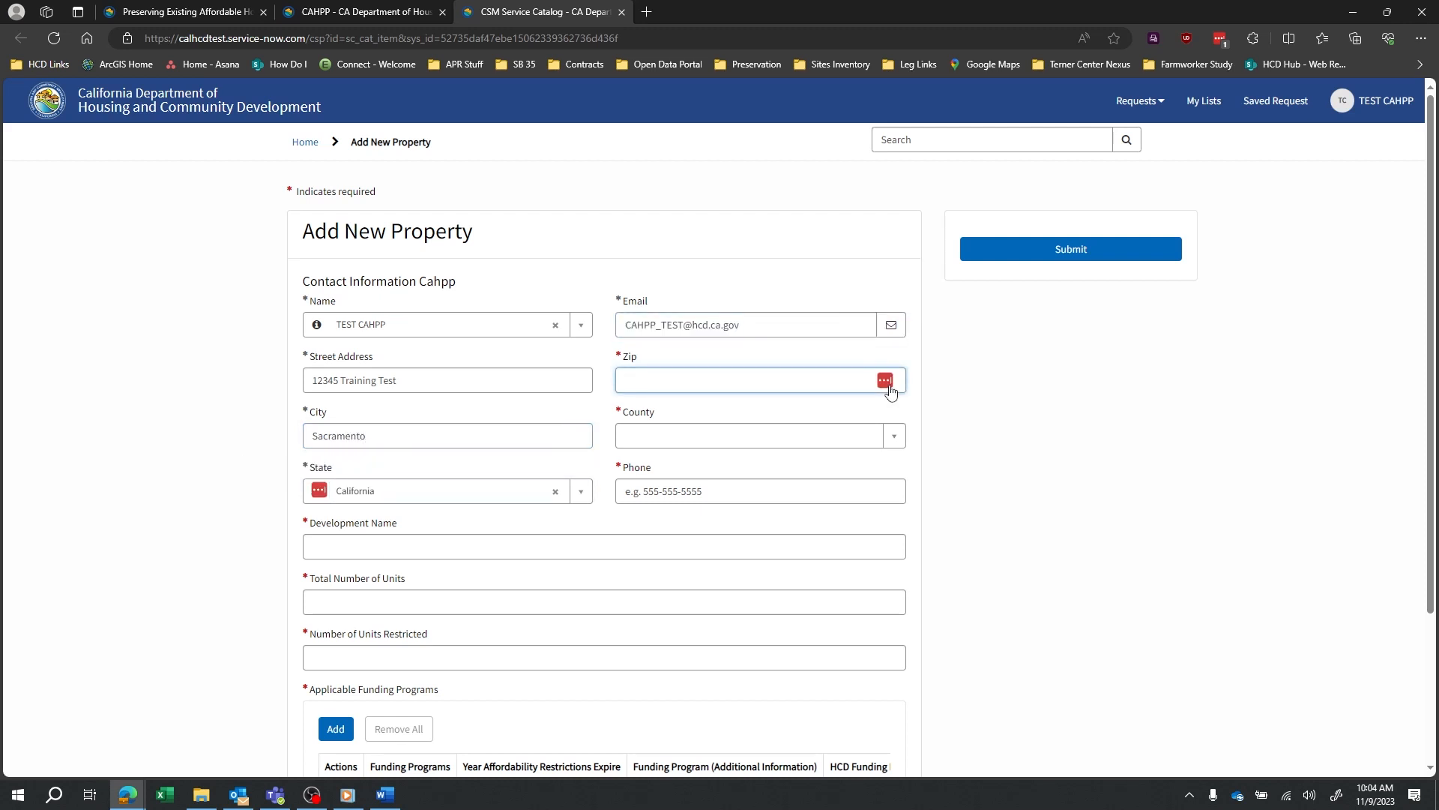
{"action": "type", "text": "12345"}
{"action": "key", "text": "Tab"}
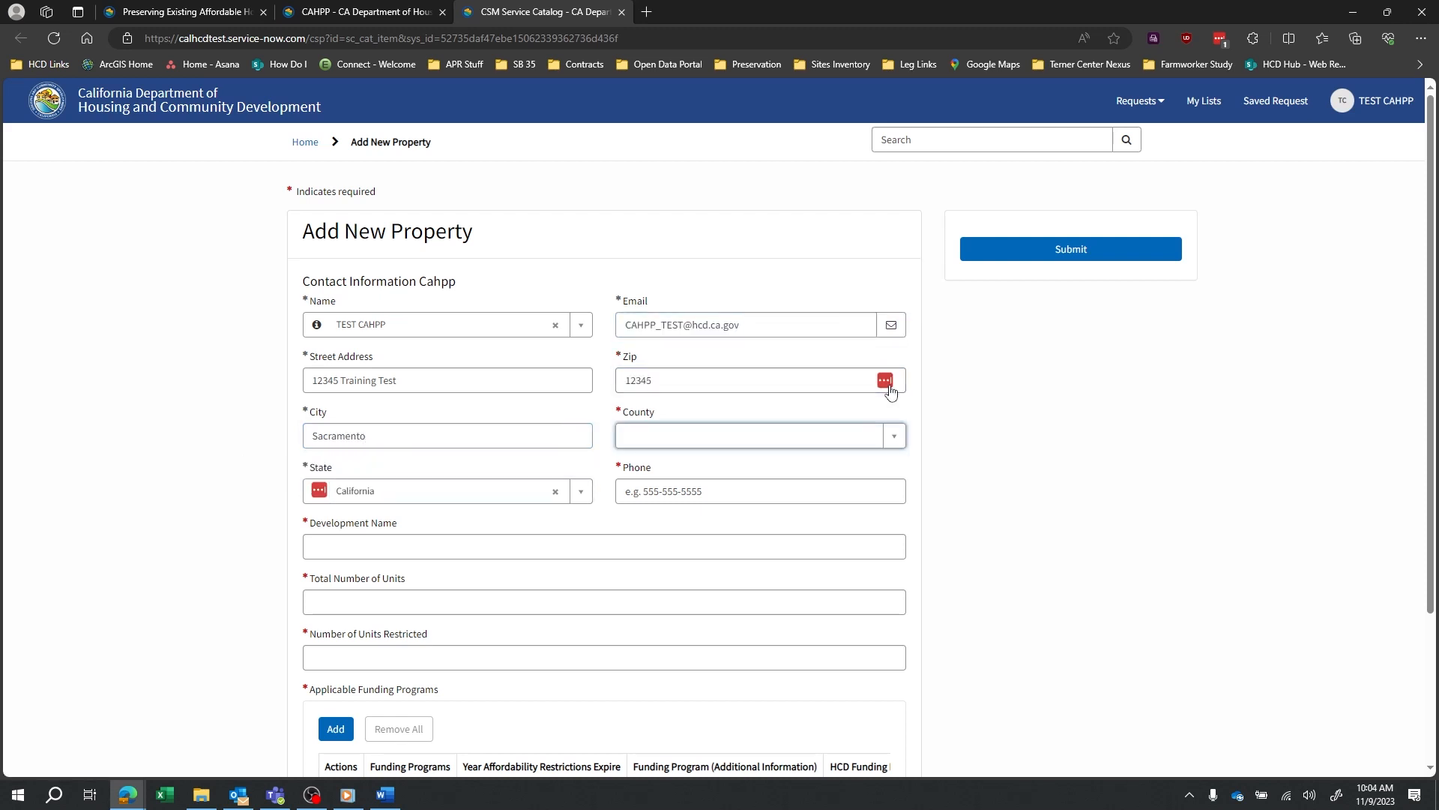
{"action": "key", "text": "Down"}
{"action": "key", "text": "Tab"}
{"action": "key", "text": "Tab"}
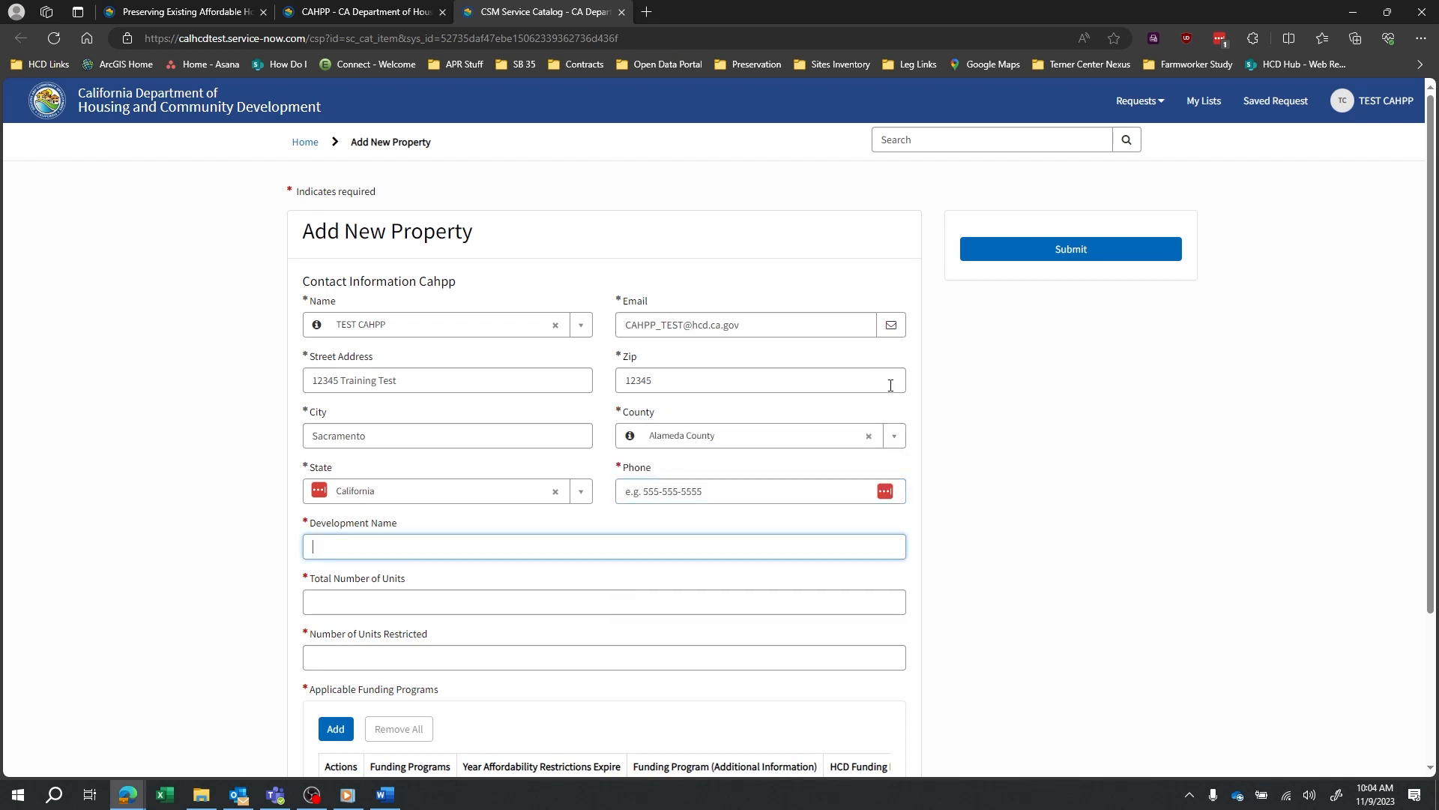
{"action": "key", "text": "shift+Tab"}
{"action": "type", "text": "916"}
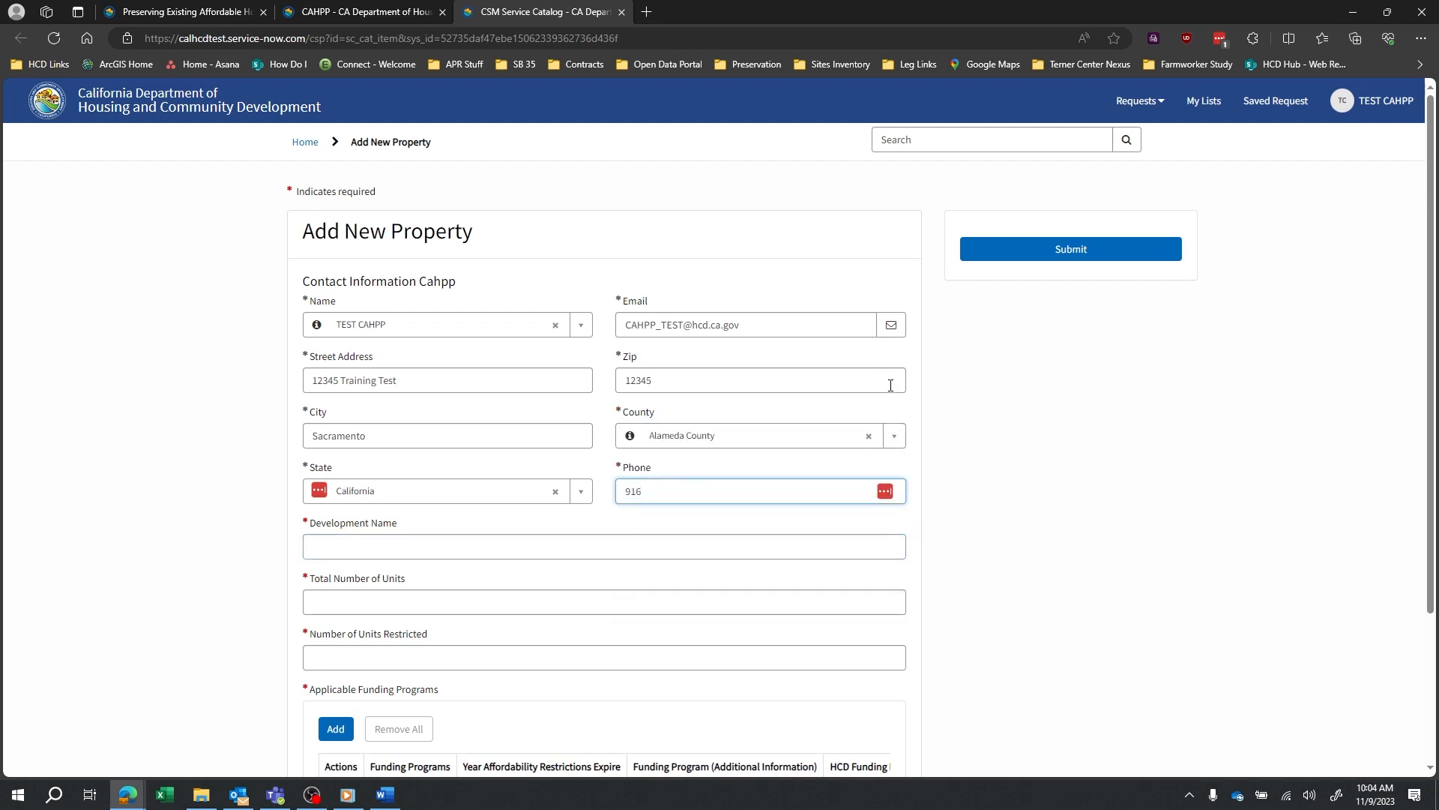
{"action": "type", "text": "1234567"}
Name the development Training Test Property with 20 total units and 19 restricted.
{"action": "key", "text": "Tab"}
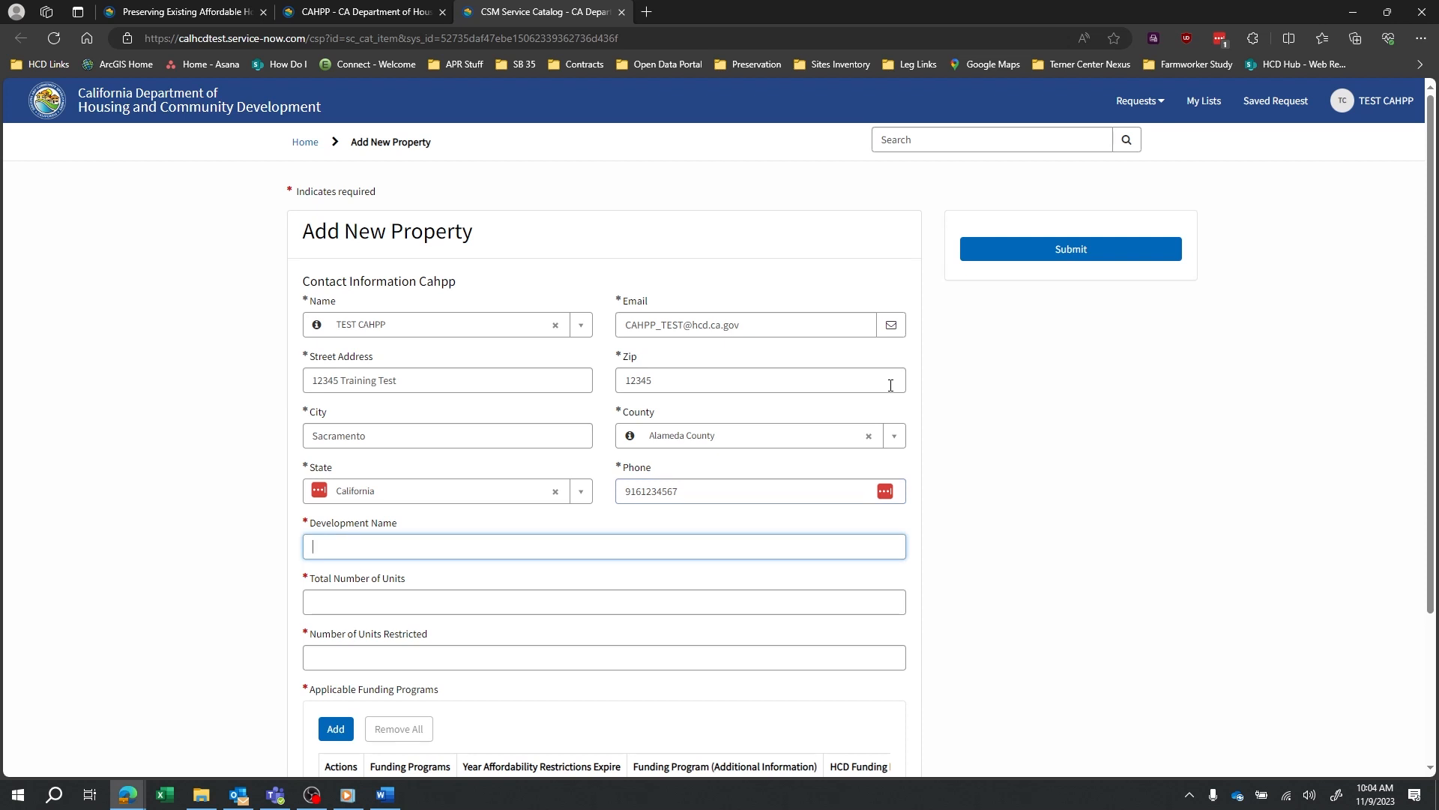
{"action": "type", "text": "Training Test Property"}
{"action": "key", "text": "Tab"}
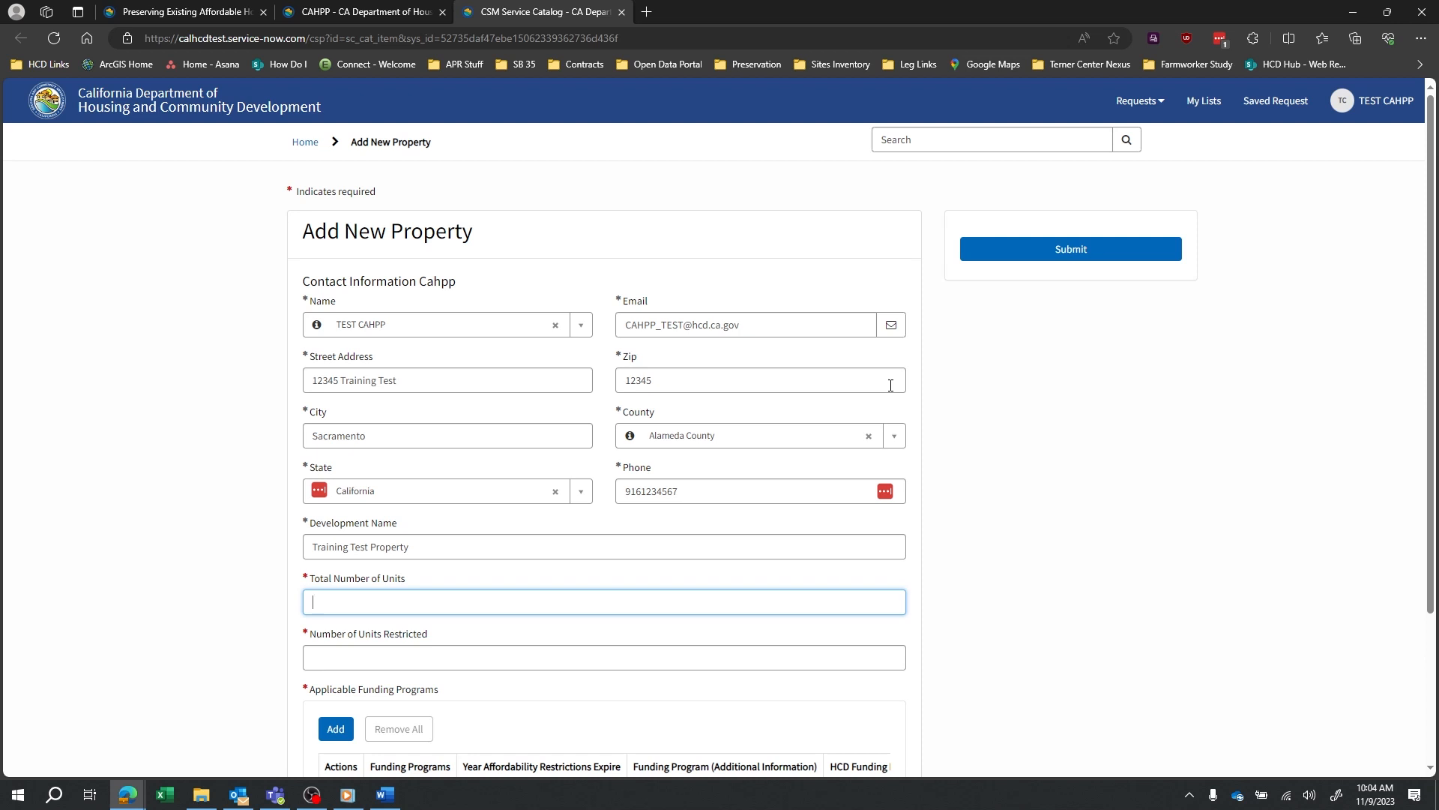
{"action": "type", "text": "20"}
{"action": "key", "text": "Tab"}
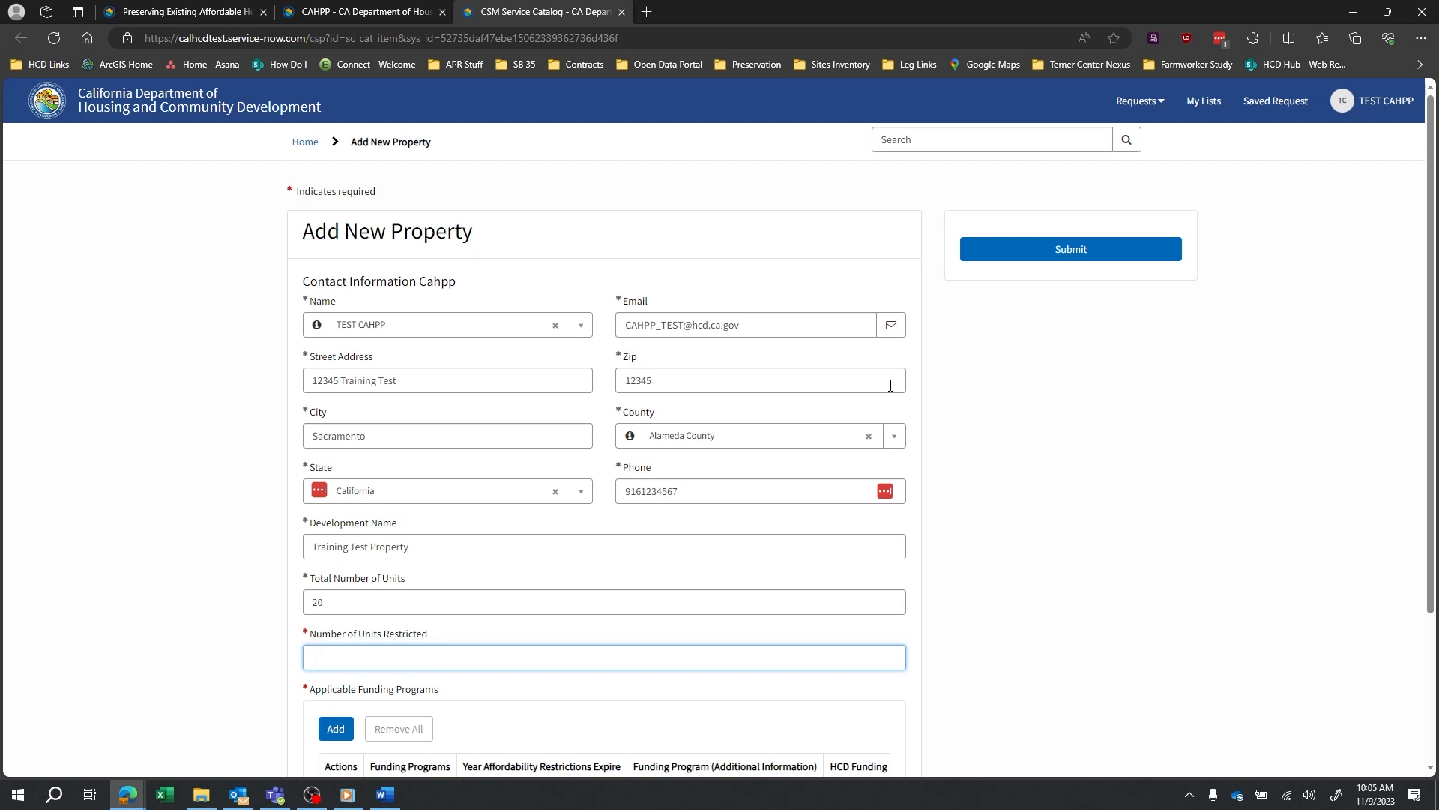
{"action": "type", "text": "19"}
{"action": "key", "text": "Tab"}
{"action": "scroll", "coordinate": [907, 382], "scroll_direction": "down", "scroll_amount": 3}
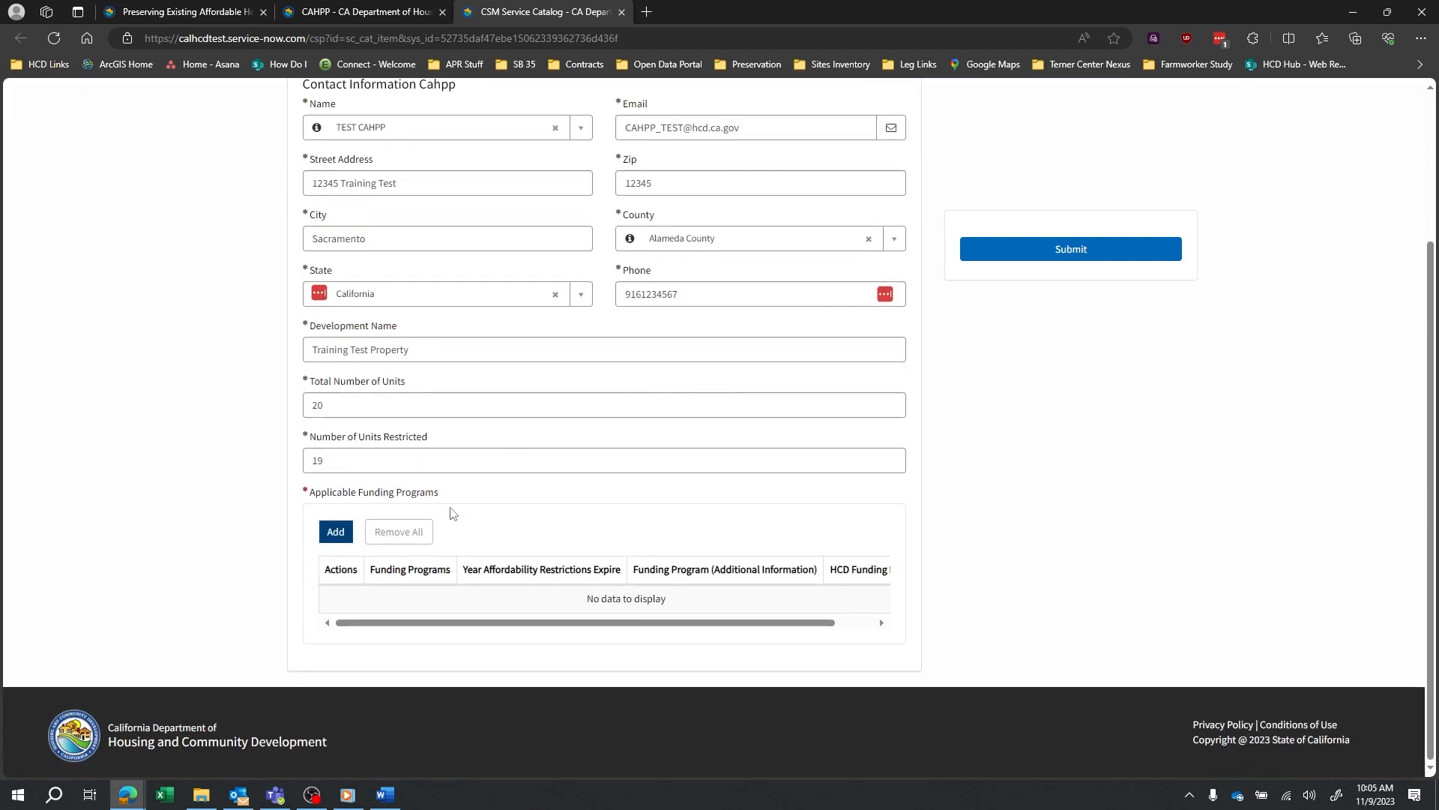
Start a funding program row and choose HOME funding rental restrictions.
{"action": "left_click", "coordinate": [339, 538]}
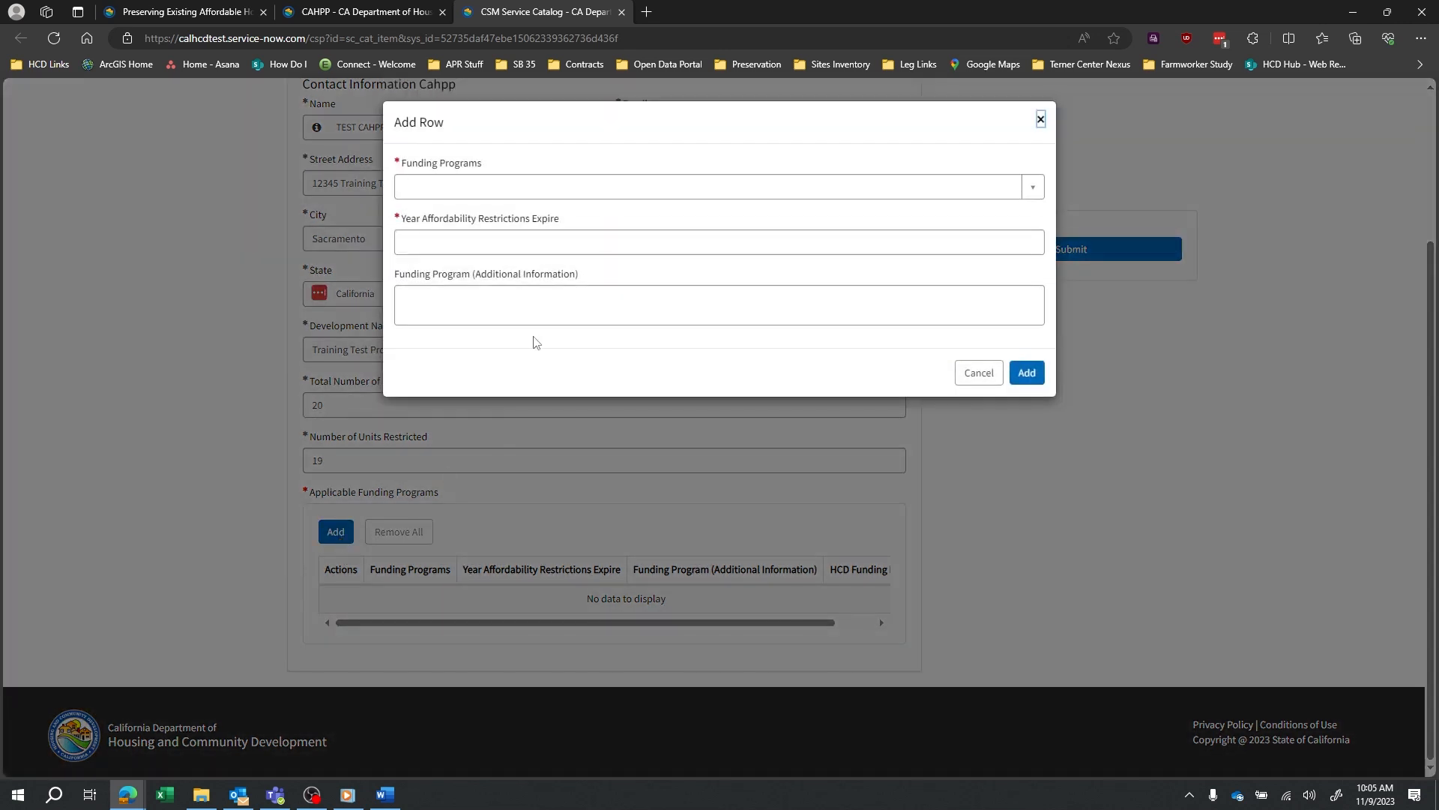
{"action": "left_click", "coordinate": [979, 193]}
{"action": "scroll", "coordinate": [795, 307], "scroll_direction": "down", "scroll_amount": 3}
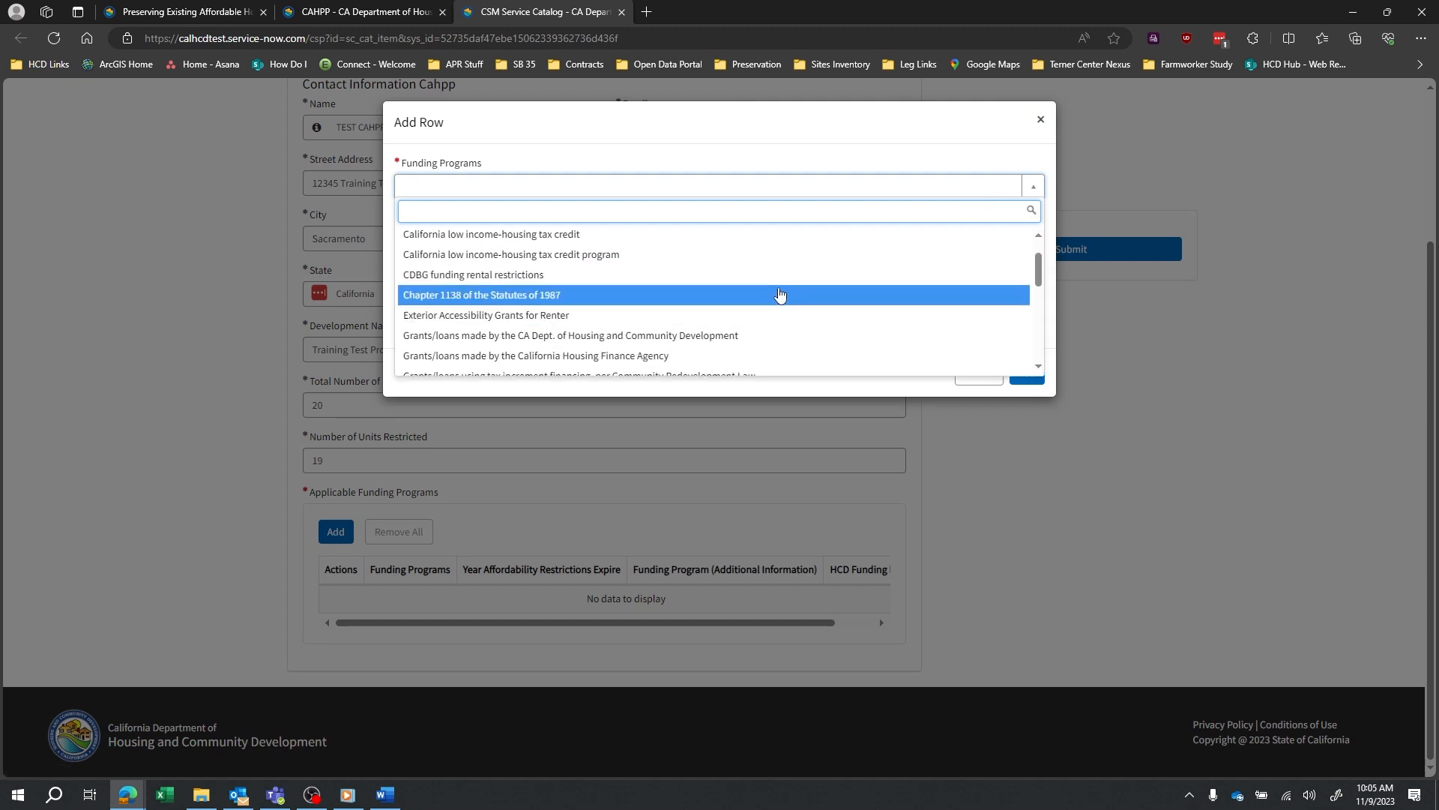
{"action": "scroll", "coordinate": [787, 297], "scroll_direction": "down", "scroll_amount": 1}
{"action": "scroll", "coordinate": [653, 319], "scroll_direction": "down", "scroll_amount": 3}
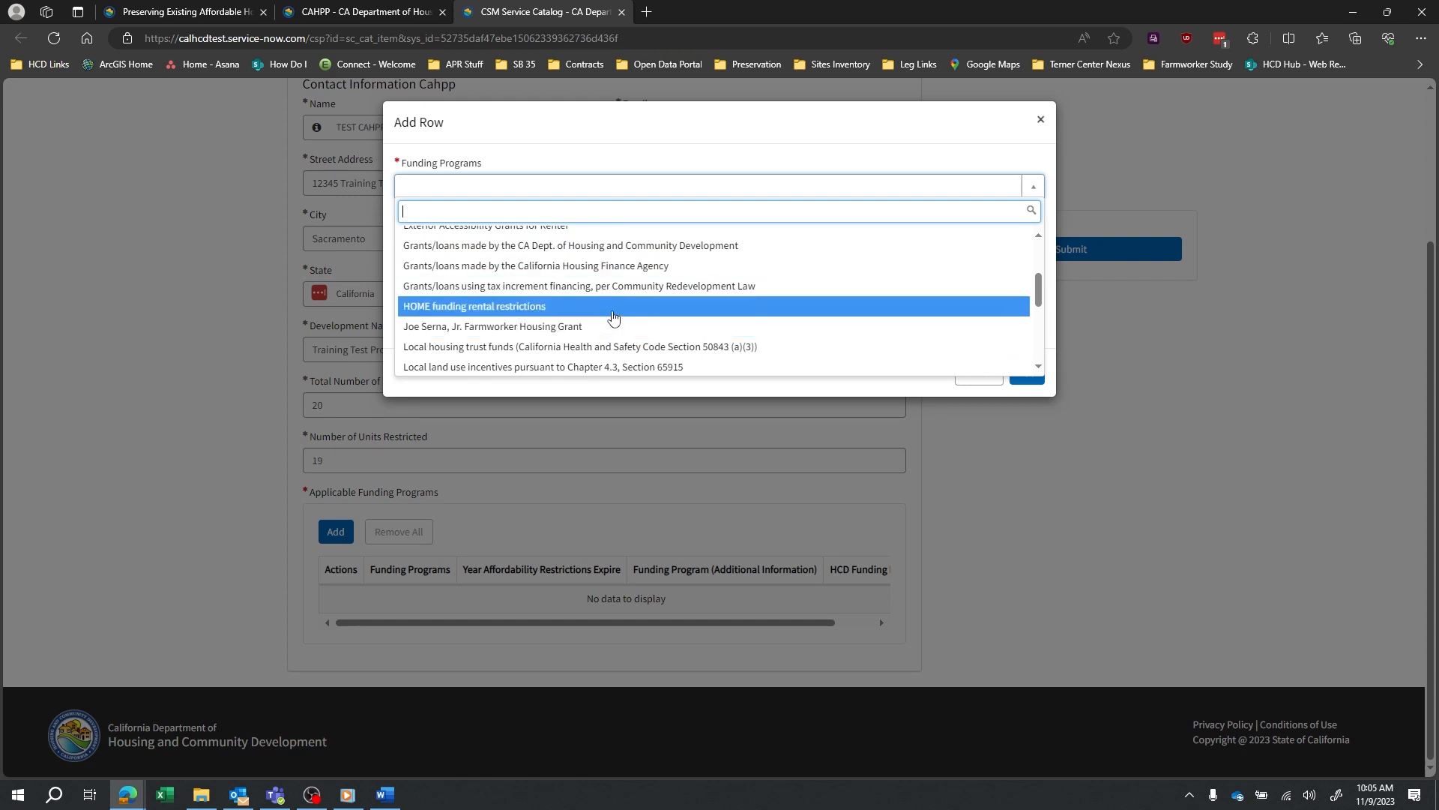
{"action": "left_click", "coordinate": [613, 318]}
Set the restriction expiry year to 2050 and add the HOME row to the table.
{"action": "left_click", "coordinate": [589, 242]}
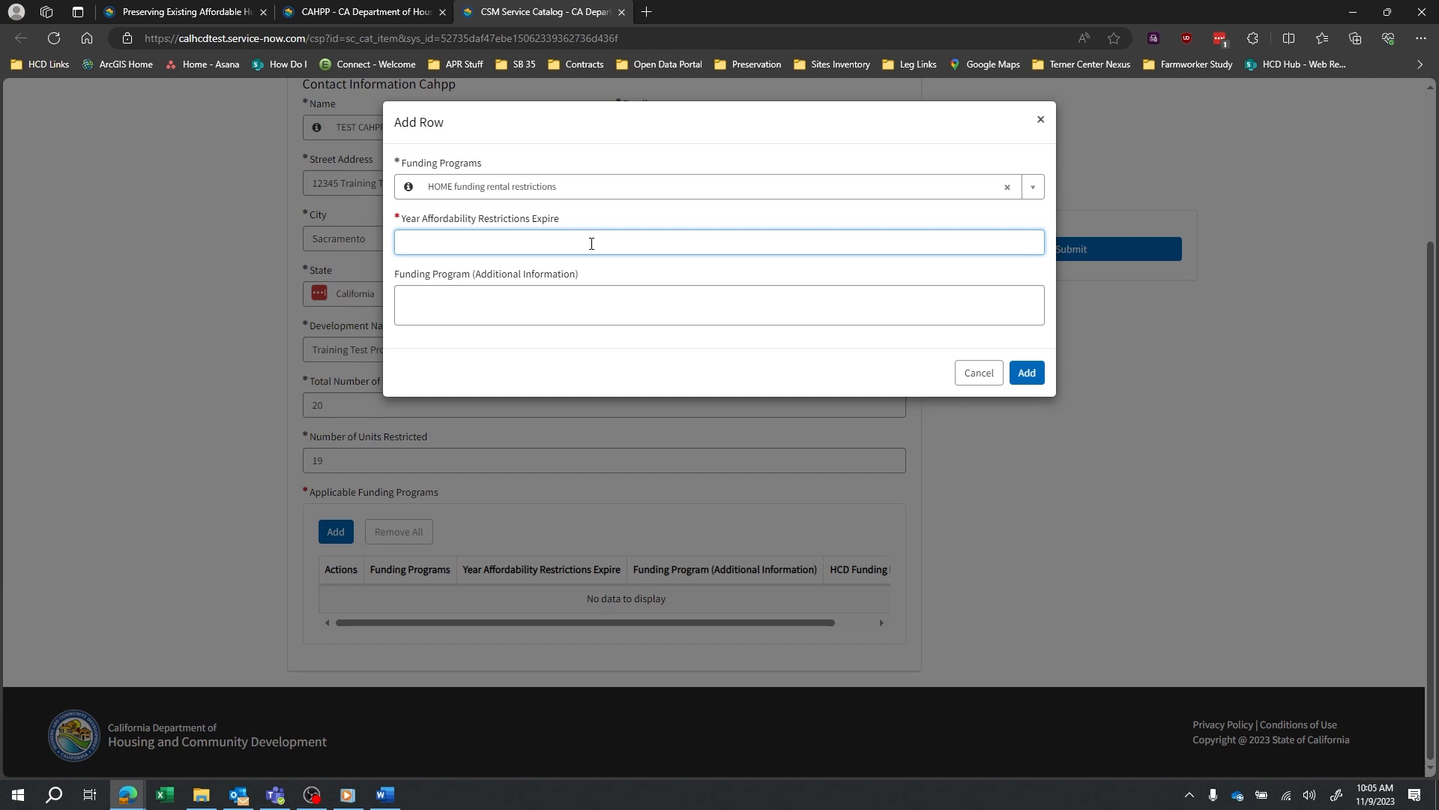
{"action": "type", "text": "20"}
{"action": "type", "text": "1"}
{"action": "type", "text": "9"}
{"action": "left_click", "coordinate": [1027, 373]}
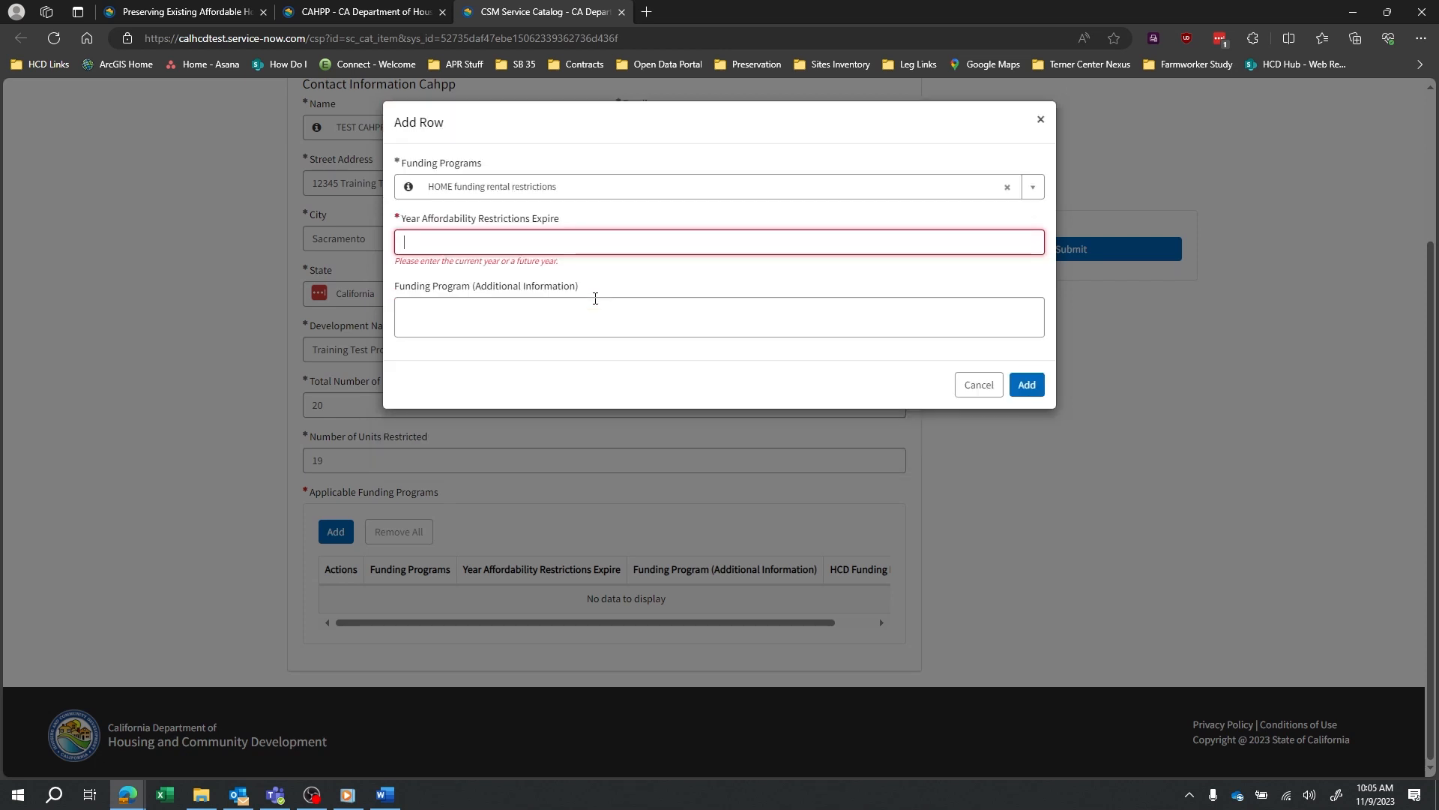
{"action": "type", "text": "2050"}
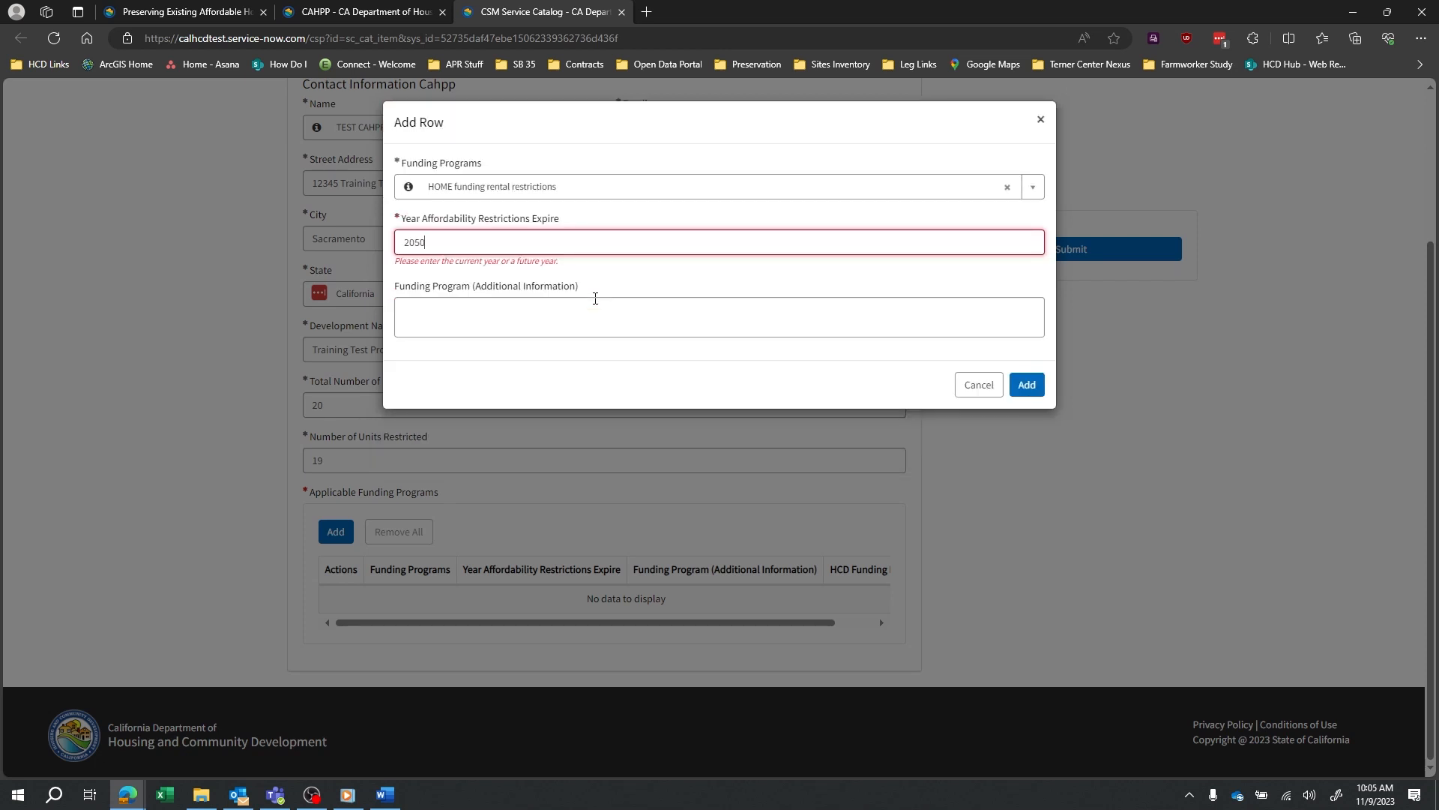
{"action": "left_click", "coordinate": [620, 315]}
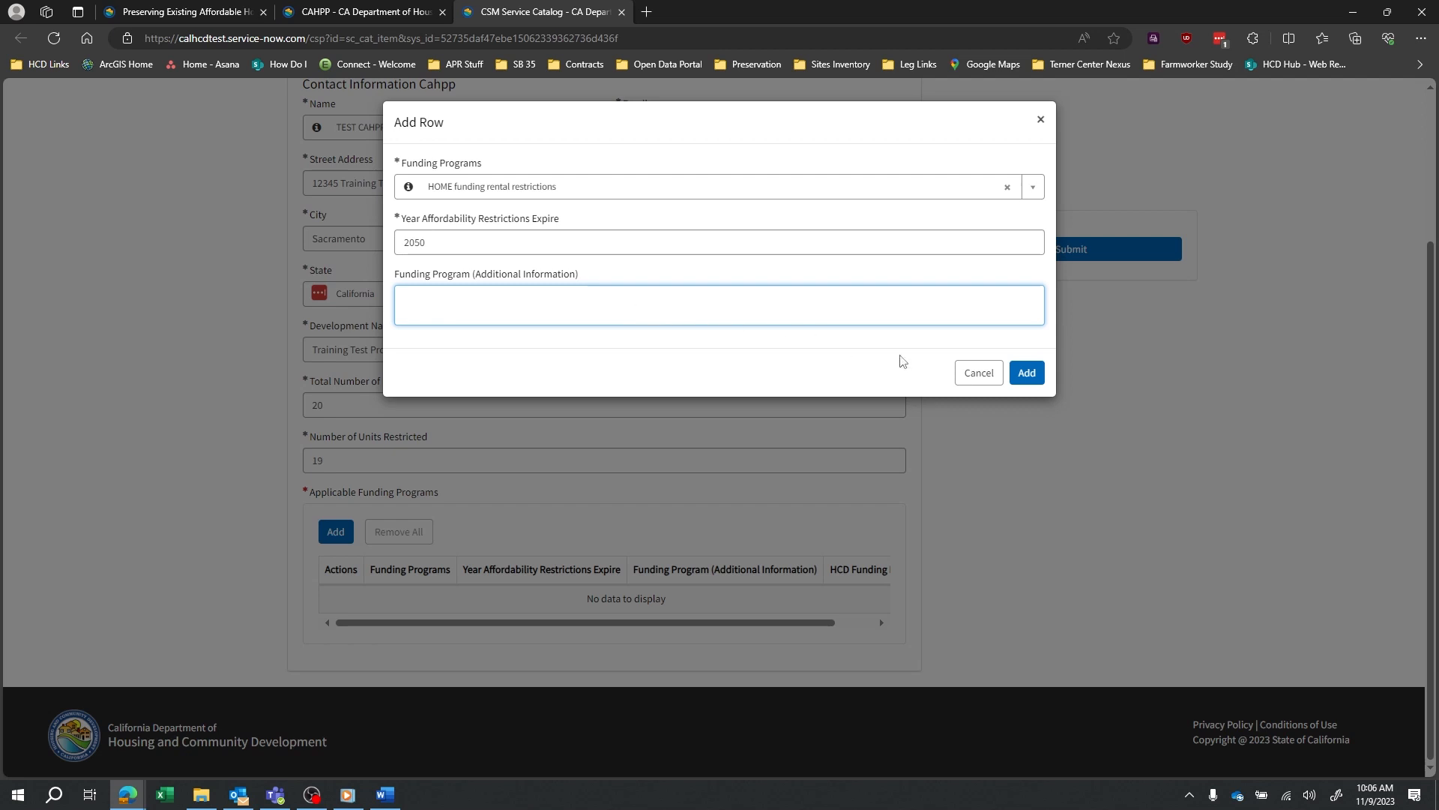
{"action": "left_click", "coordinate": [1027, 373]}
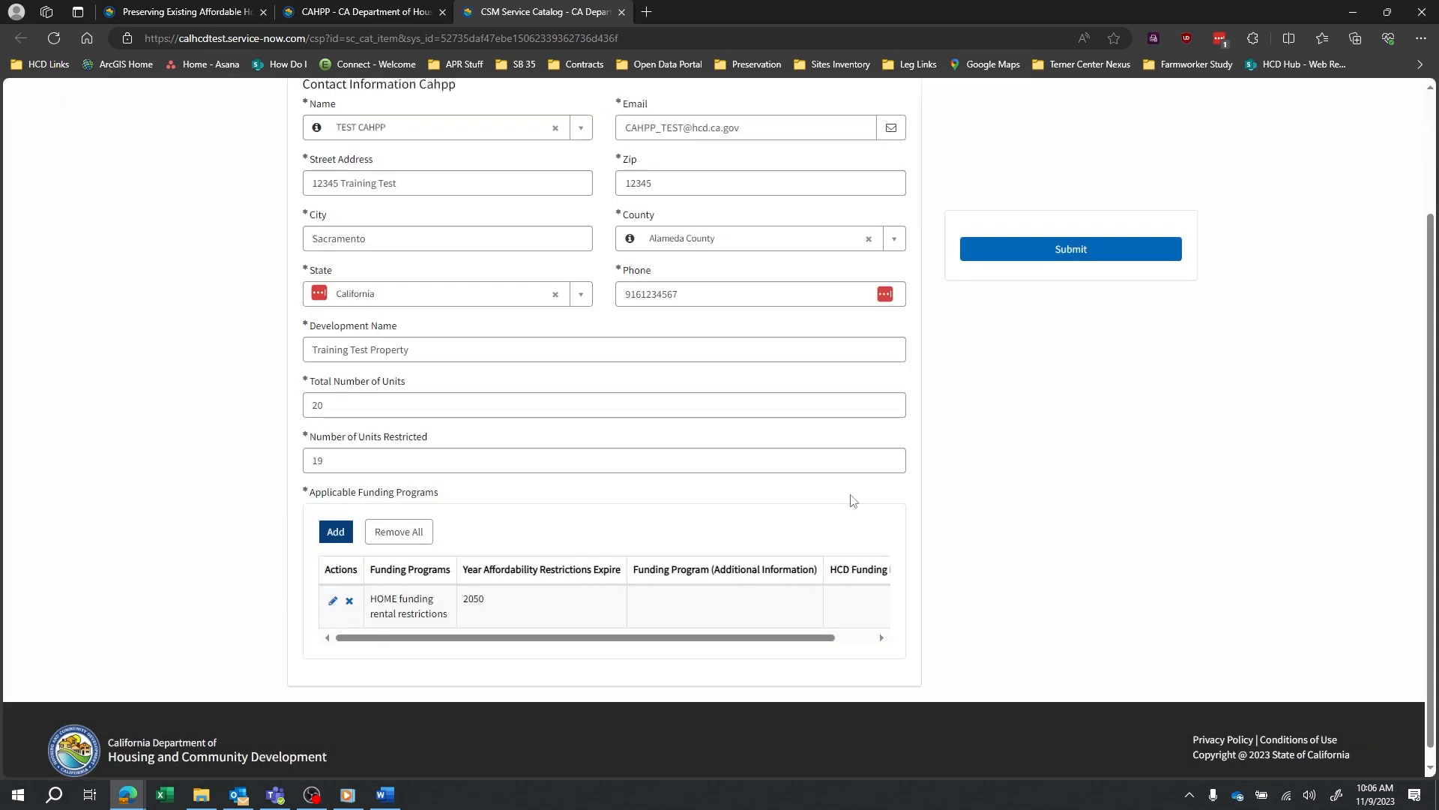
{"action": "left_click", "coordinate": [335, 517]}
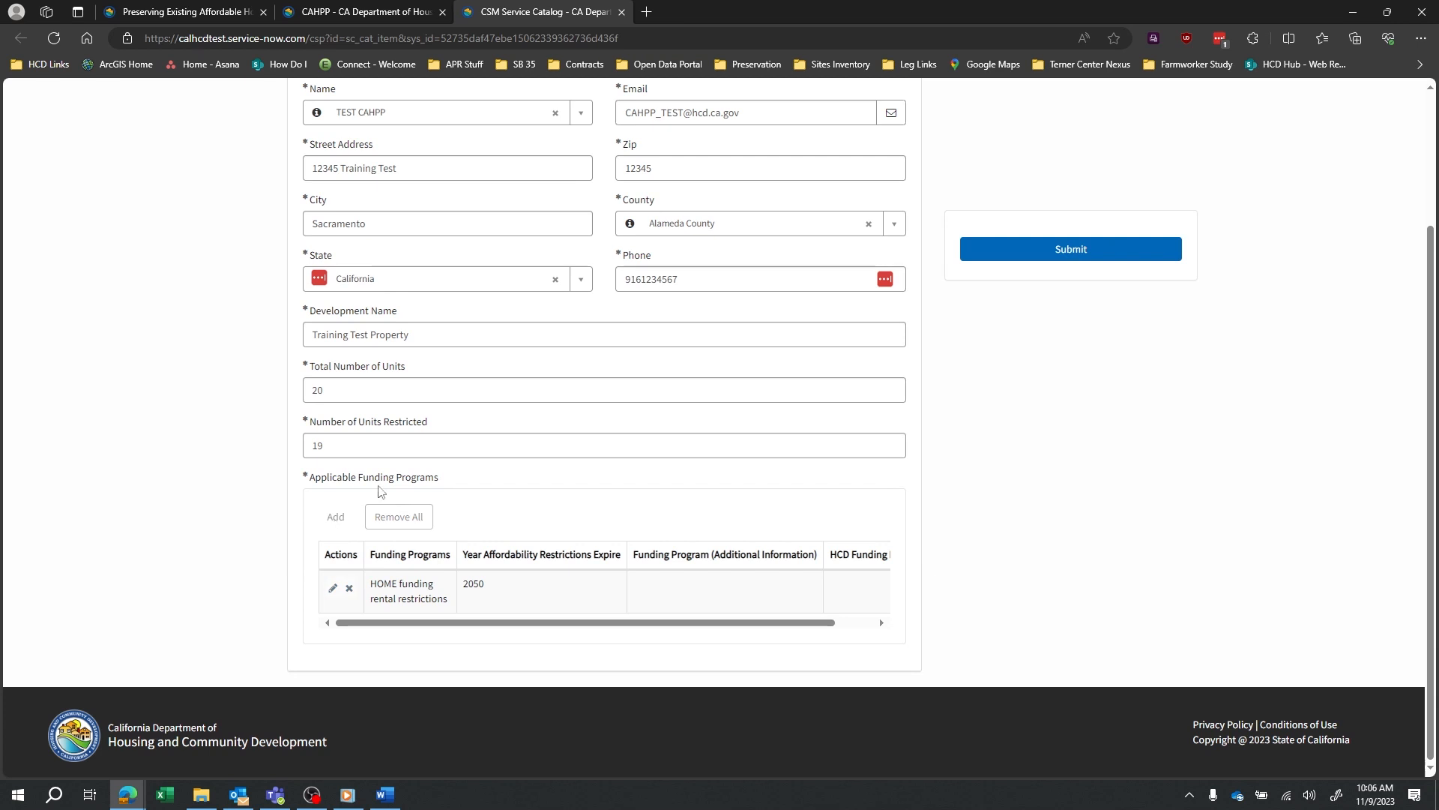
Add a CA HCD grants/loans row expiring 2070 under the CDBG Program.
{"action": "left_click", "coordinate": [506, 189]}
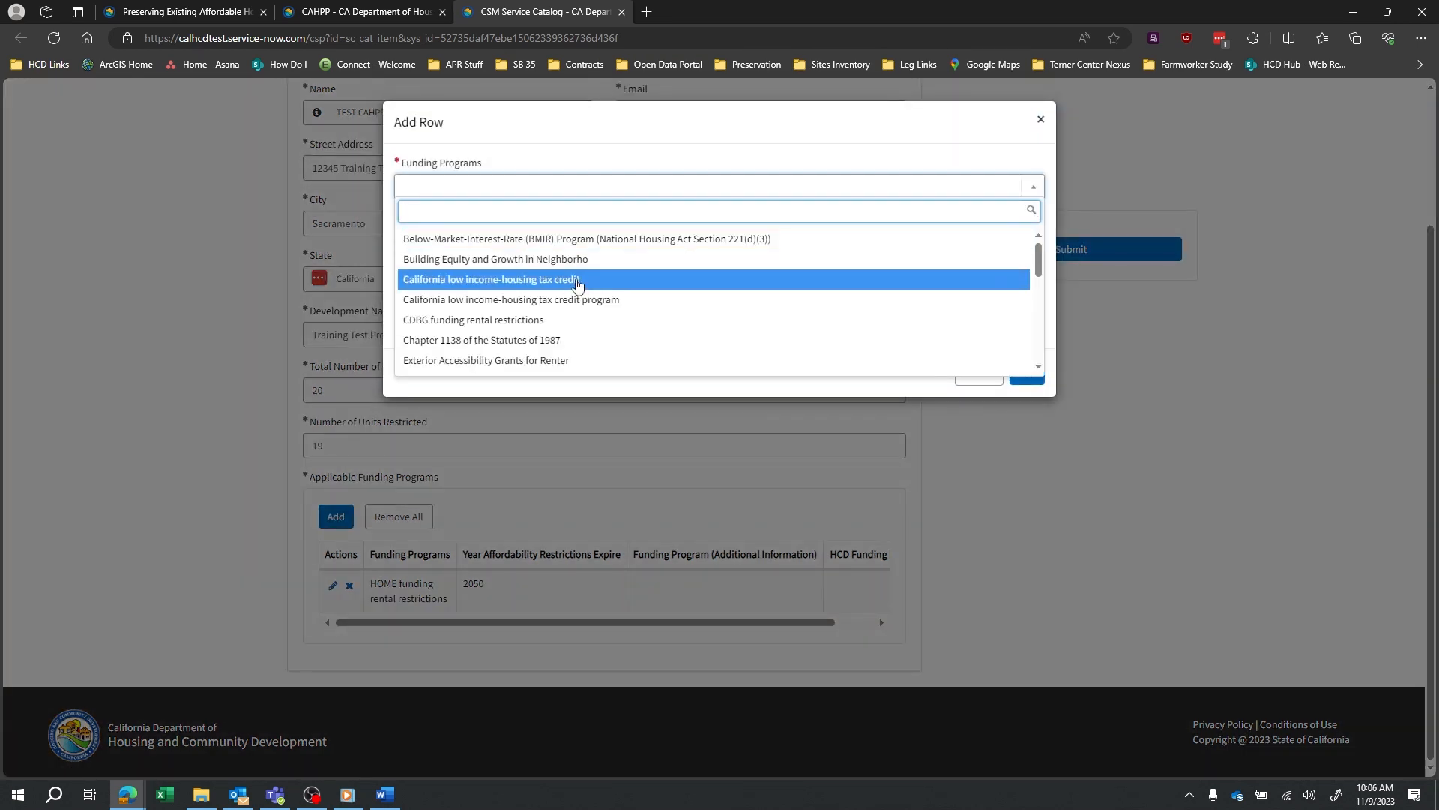
{"action": "scroll", "coordinate": [573, 293], "scroll_direction": "down", "scroll_amount": 2}
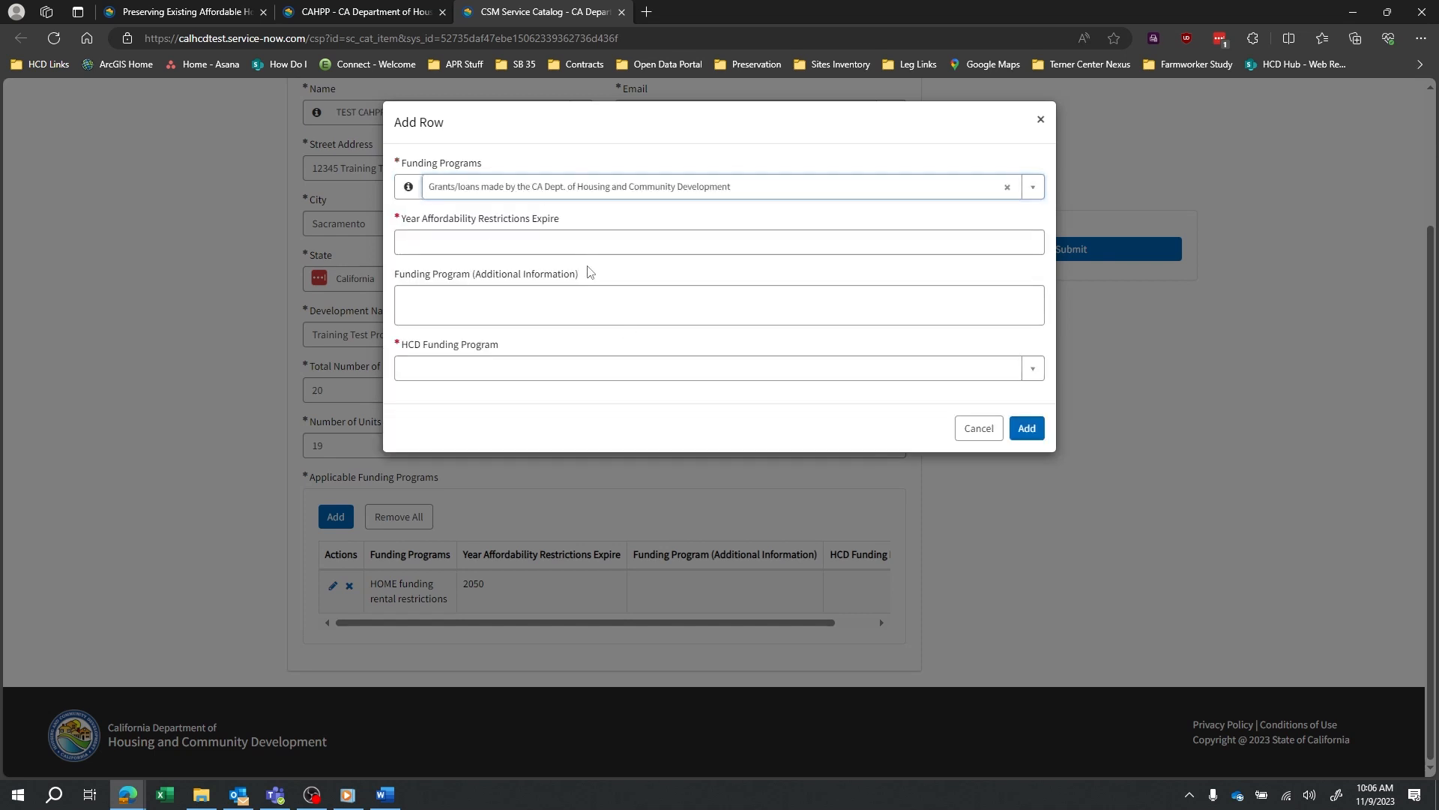
{"action": "left_click", "coordinate": [626, 245]}
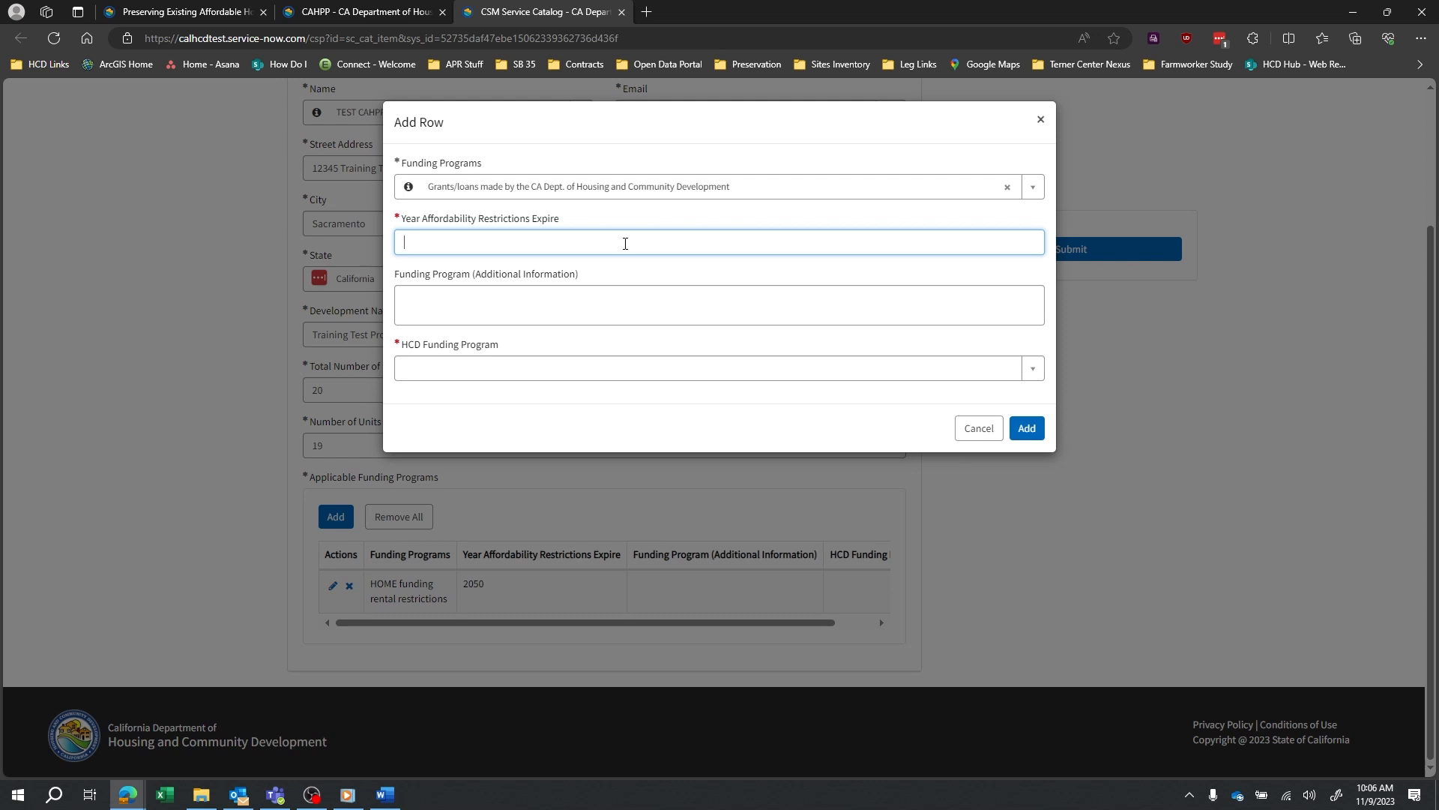
{"action": "type", "text": "2070"}
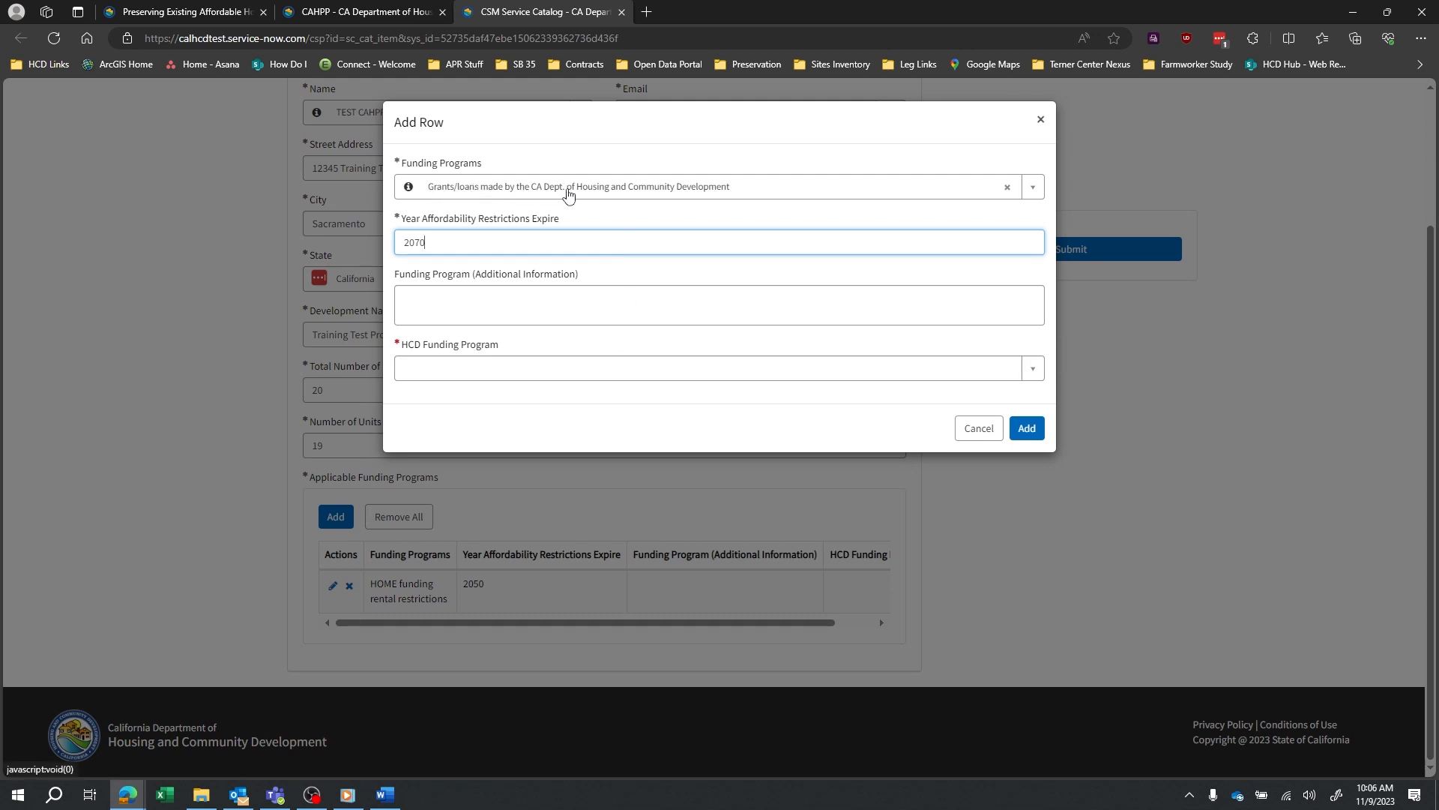
{"action": "left_click", "coordinate": [564, 370]}
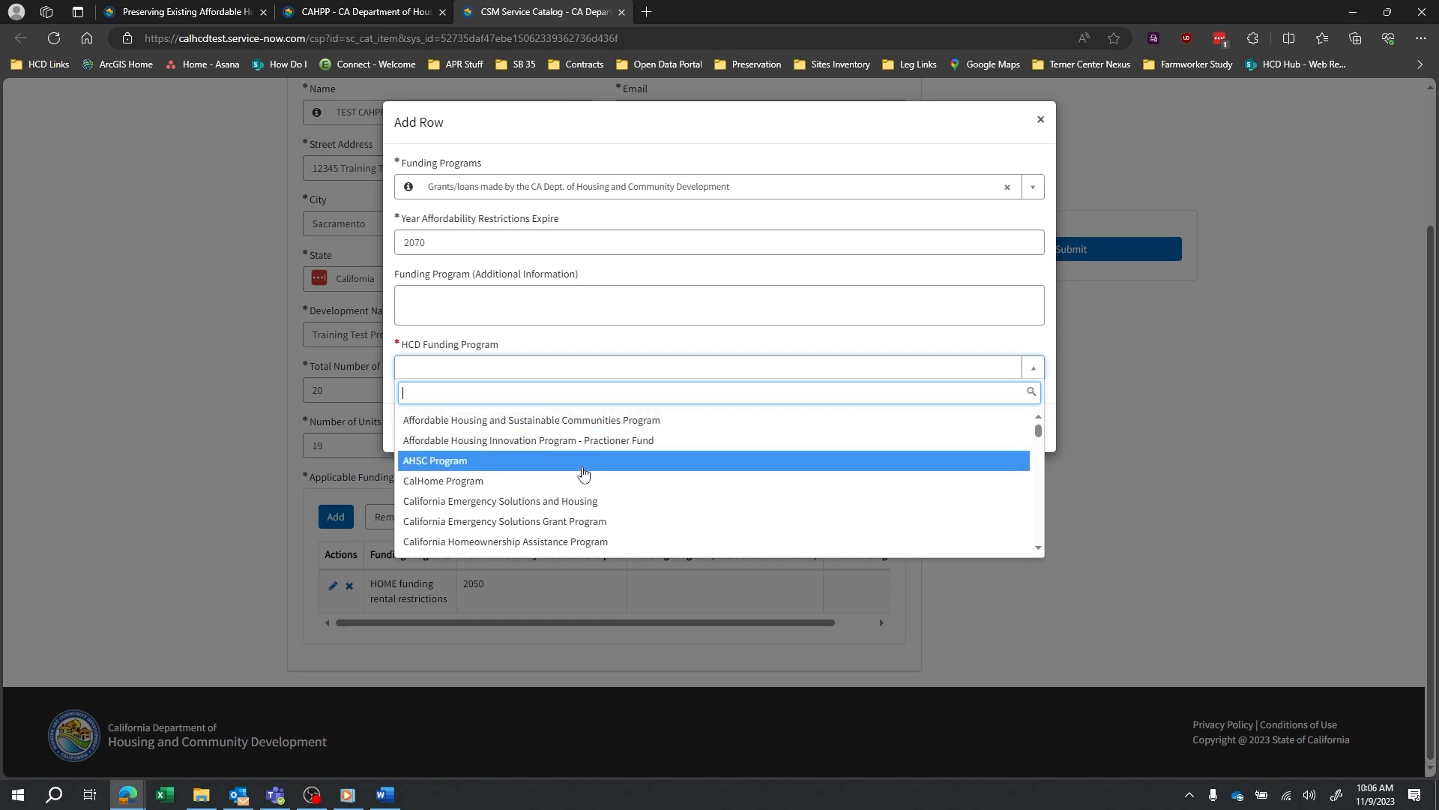
{"action": "scroll", "coordinate": [570, 480], "scroll_direction": "down", "scroll_amount": 3}
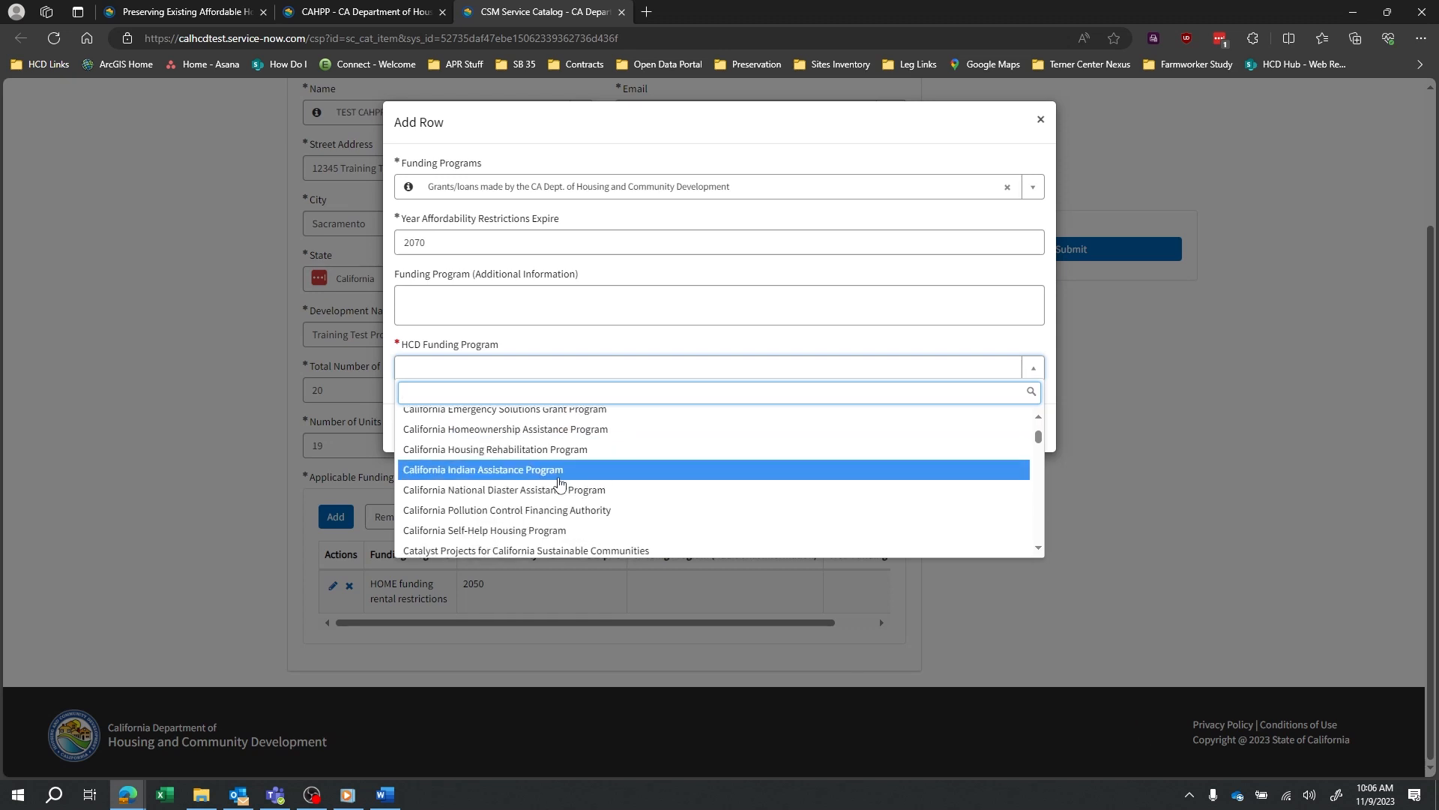
{"action": "scroll", "coordinate": [559, 483], "scroll_direction": "down", "scroll_amount": 1}
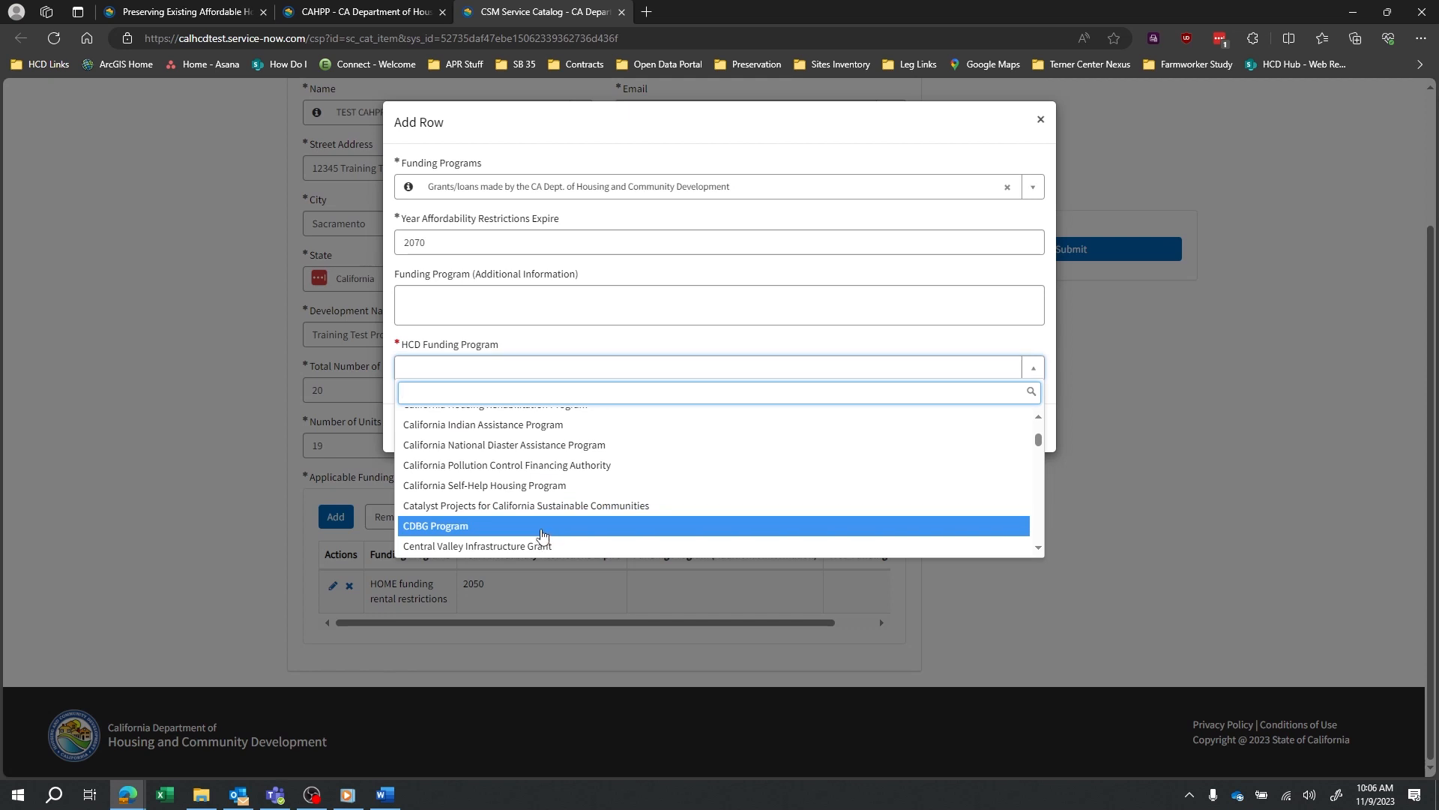
{"action": "left_click", "coordinate": [543, 534]}
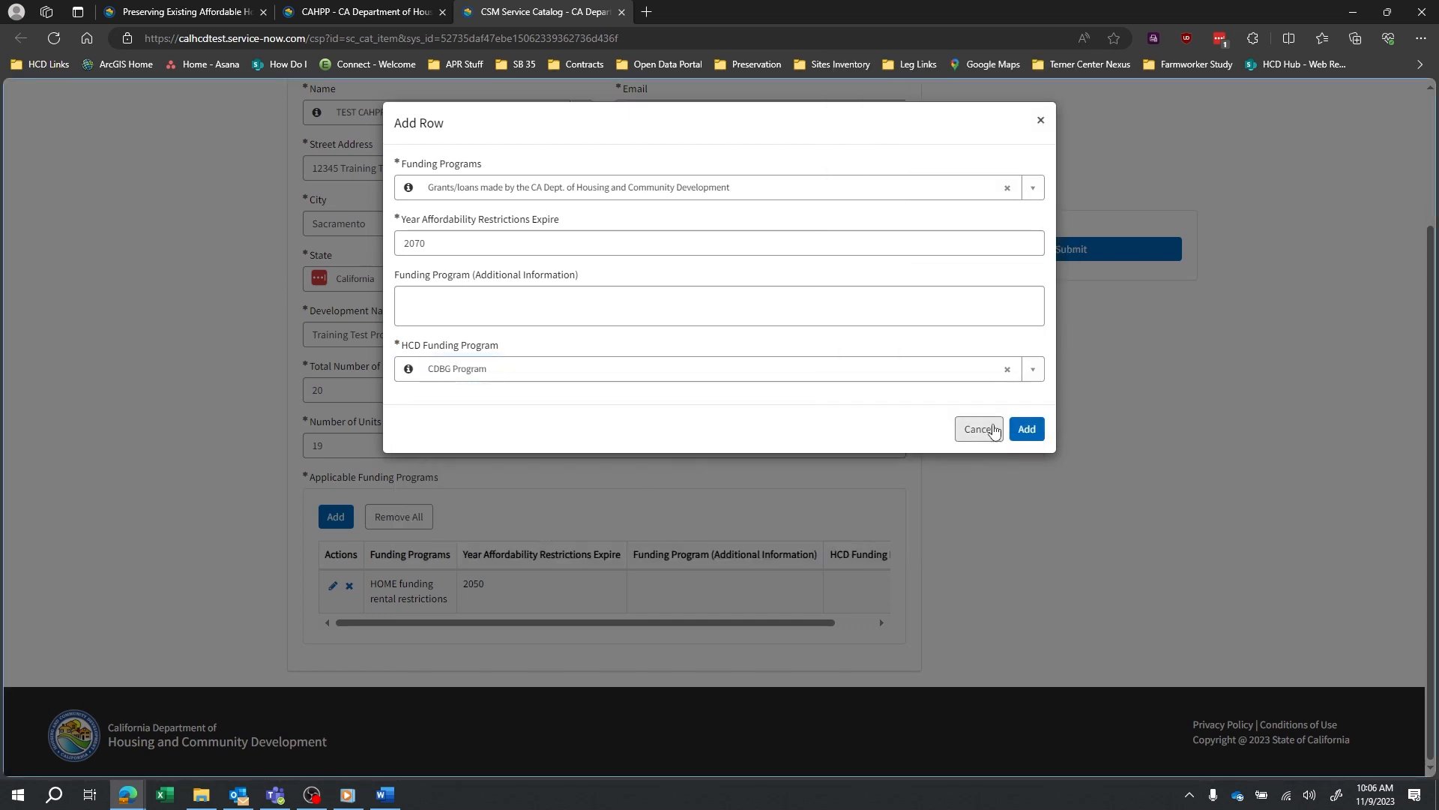
{"action": "left_click", "coordinate": [1026, 428]}
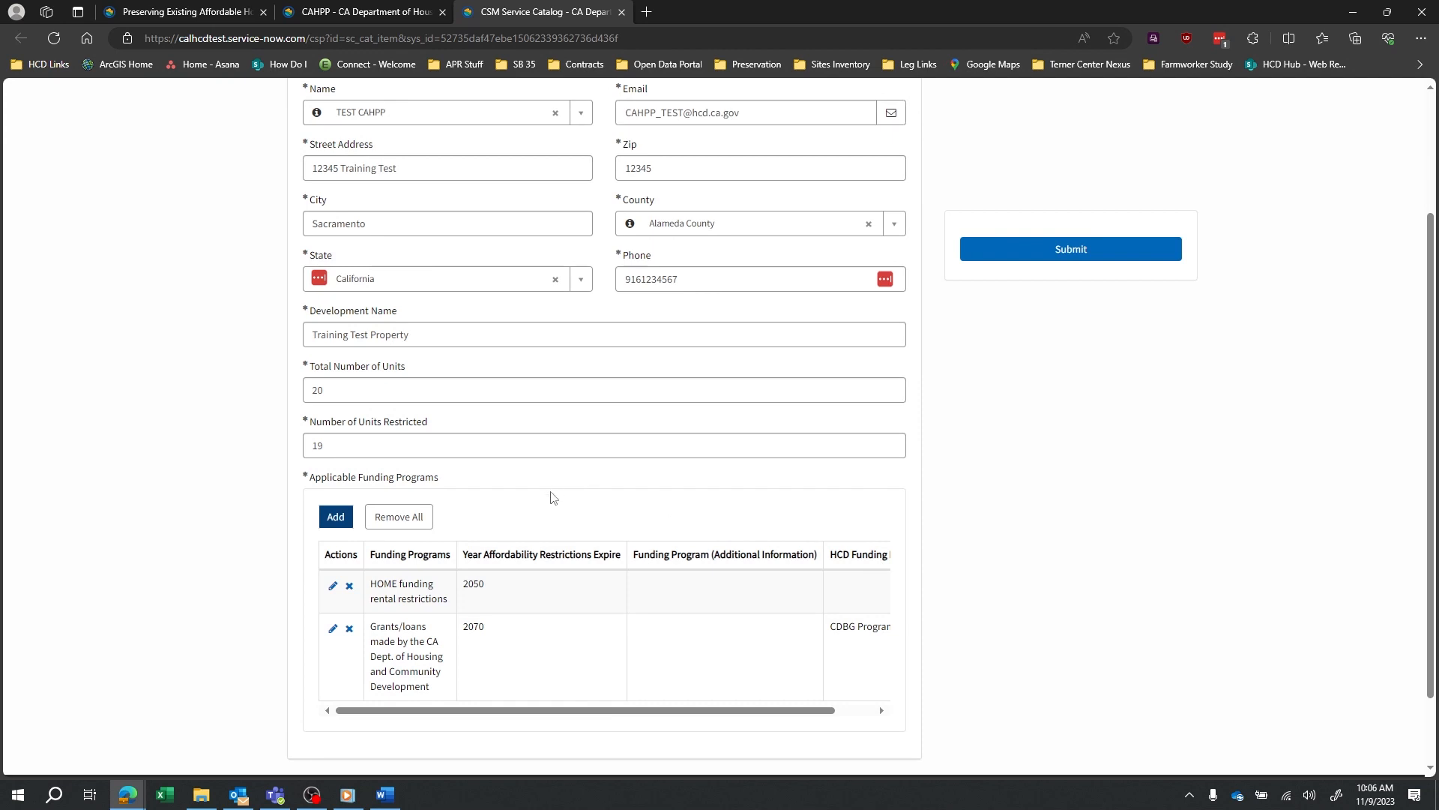
Start a third funding program row and bring up the program list.
{"action": "left_click", "coordinate": [336, 518]}
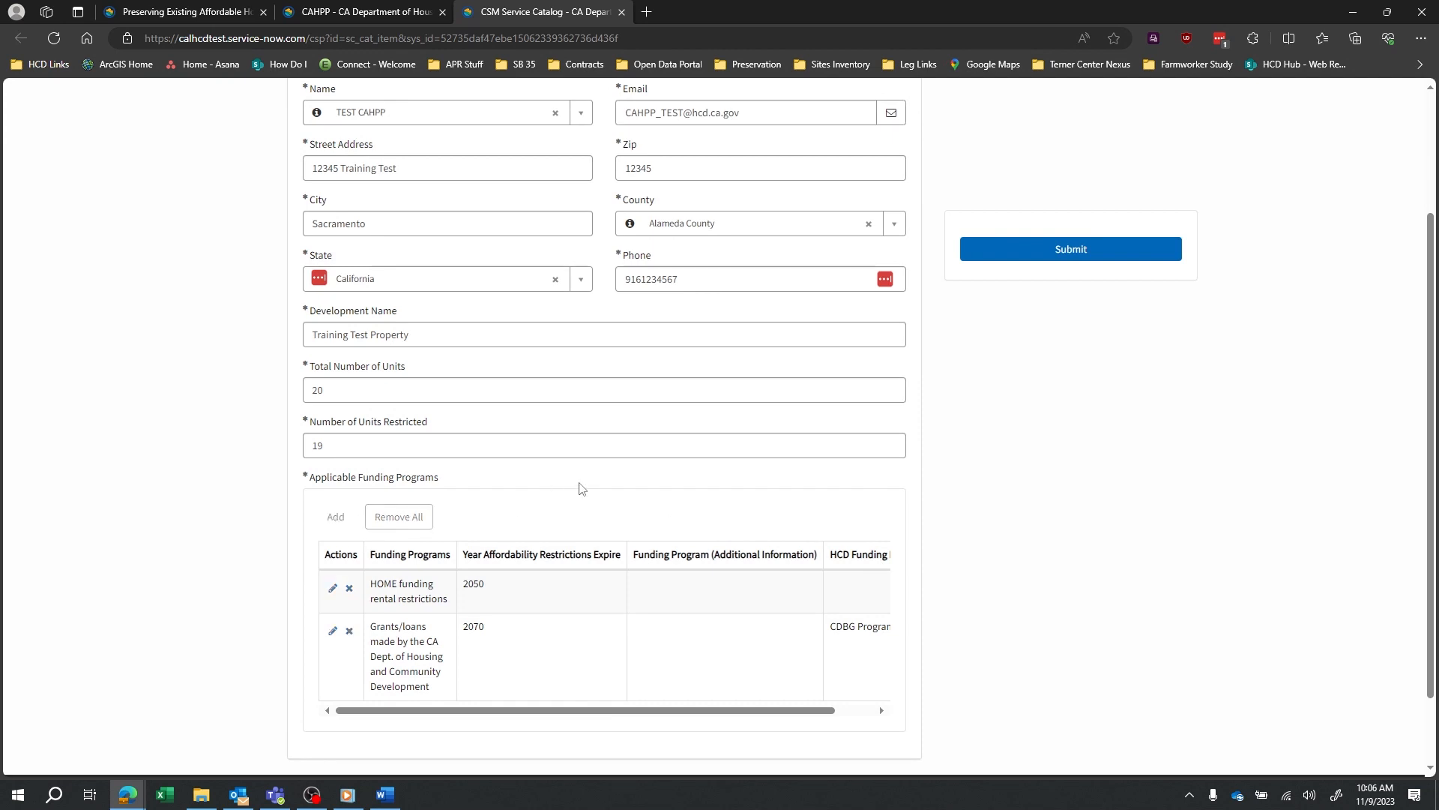
{"action": "left_click", "coordinate": [642, 189]}
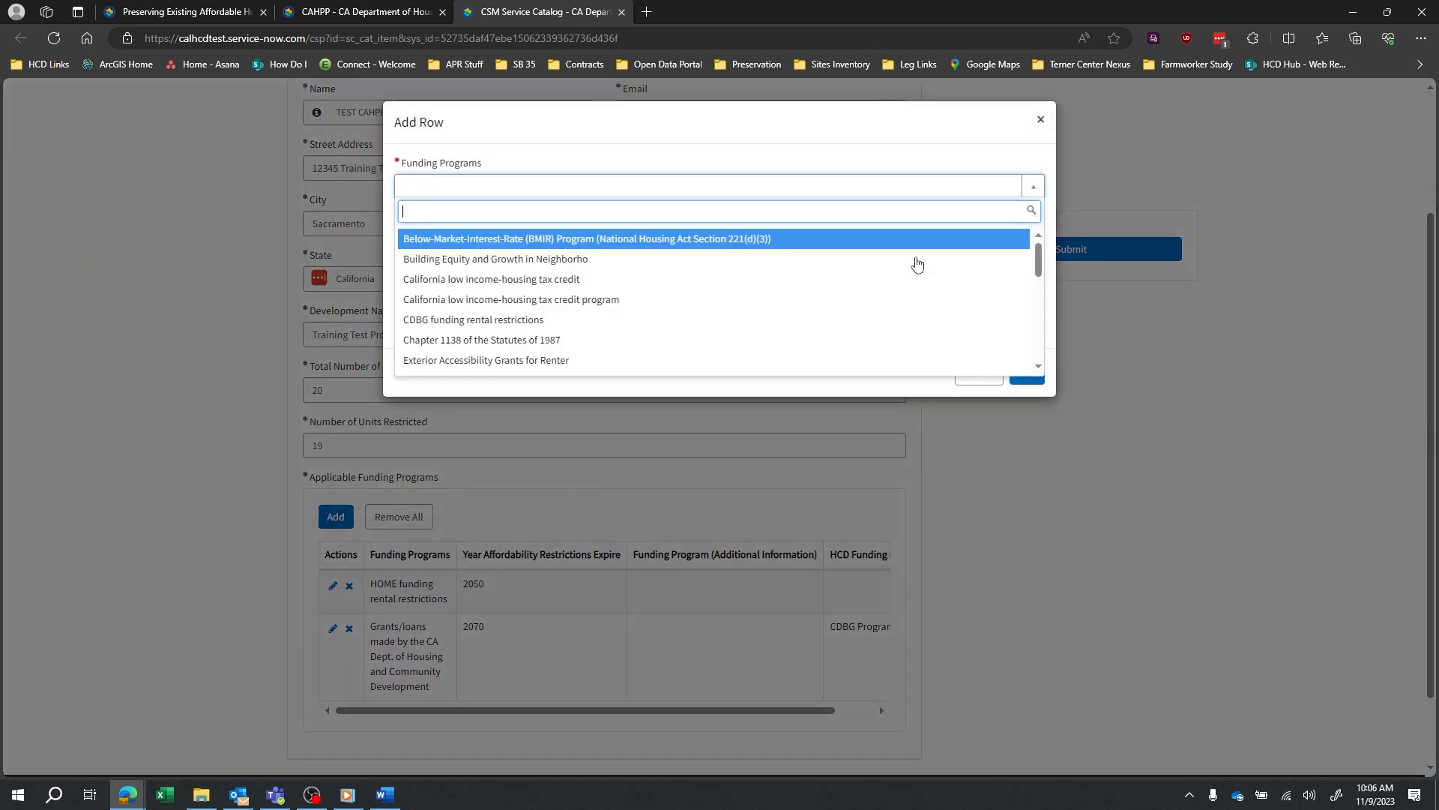
{"action": "left_click_drag", "start_coordinate": [1038, 264], "coordinate": [1024, 319]}
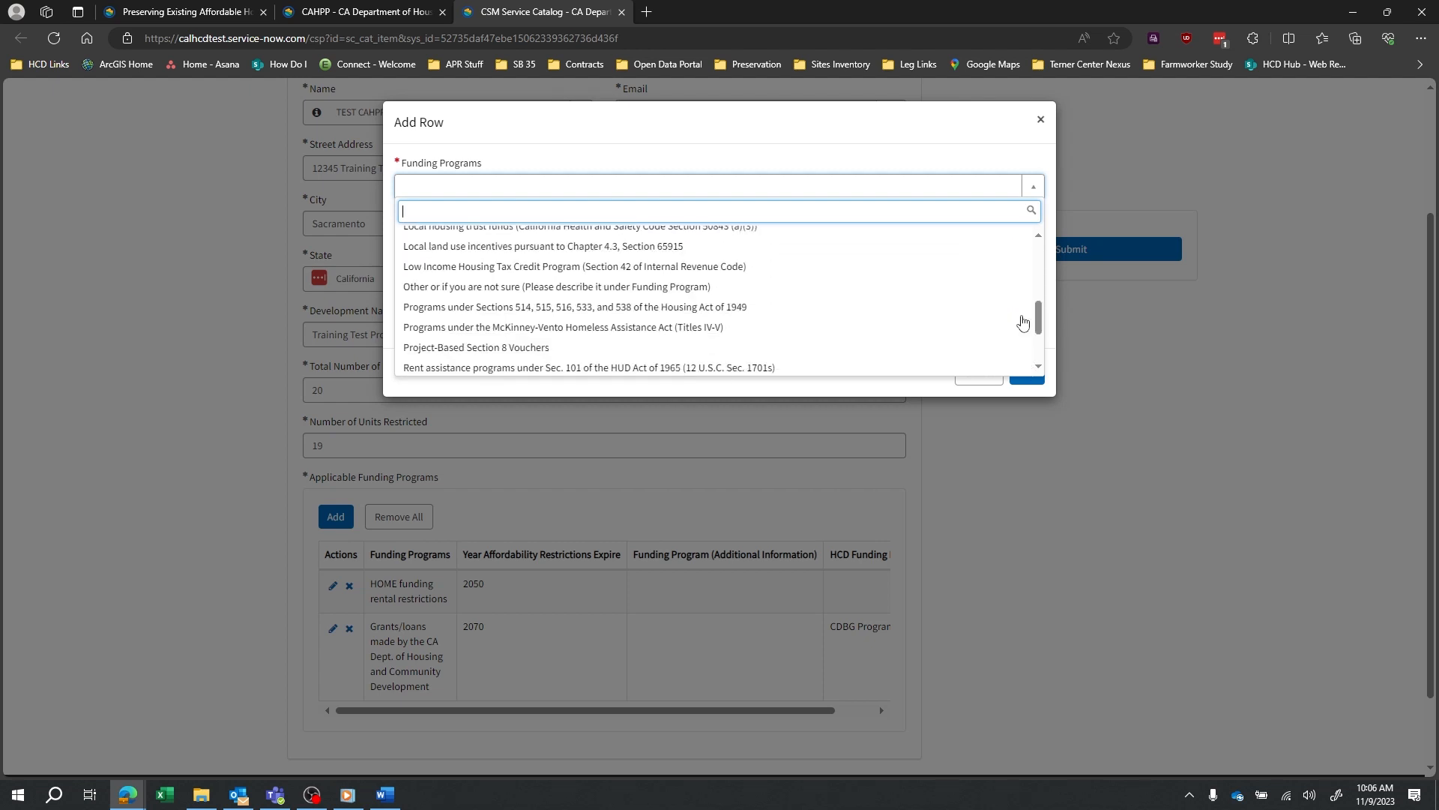
Add an 'Other or if you are not sure' row expiring 2030, described as 'Sacramento 2030 Living'.
{"action": "left_click", "coordinate": [865, 290]}
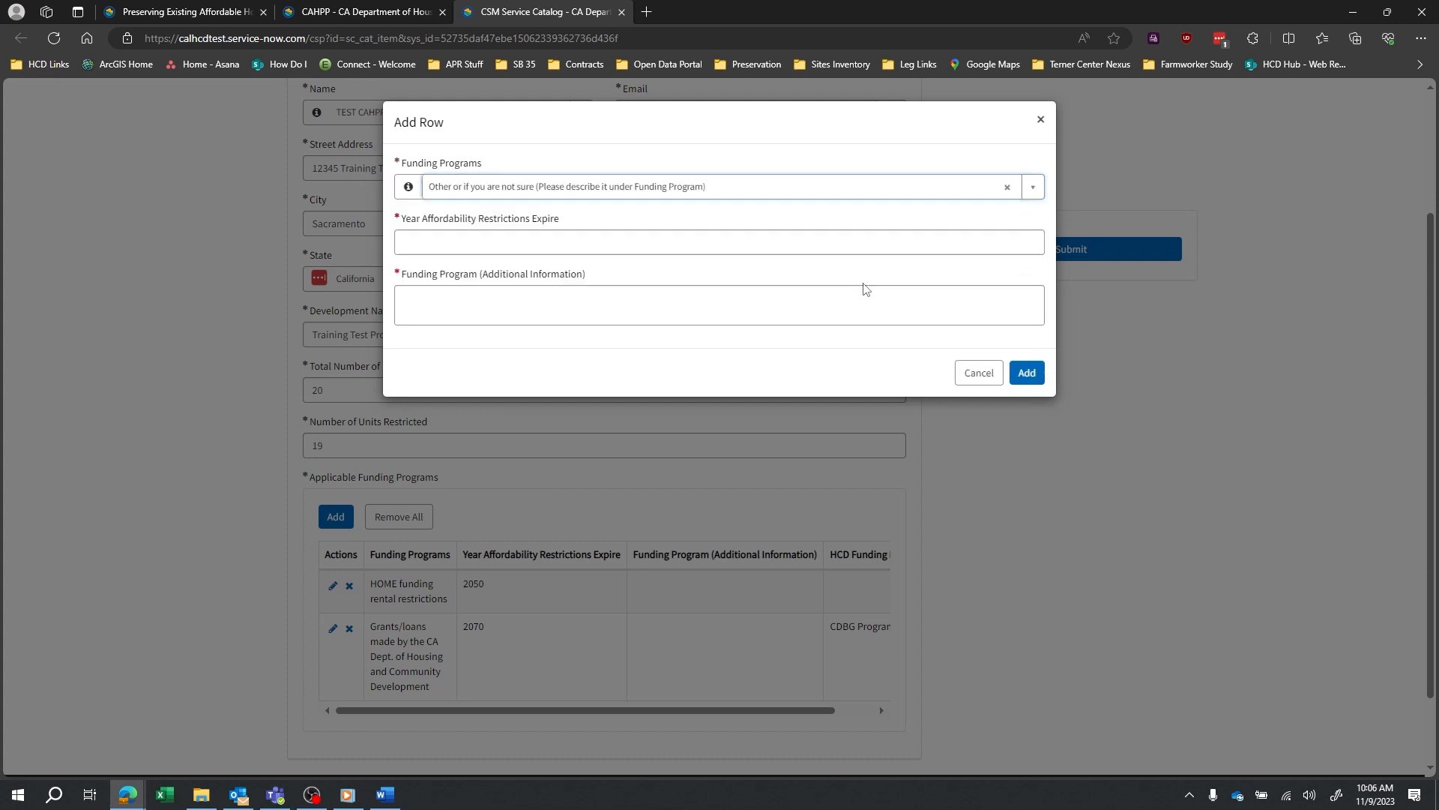
{"action": "left_click", "coordinate": [738, 239]}
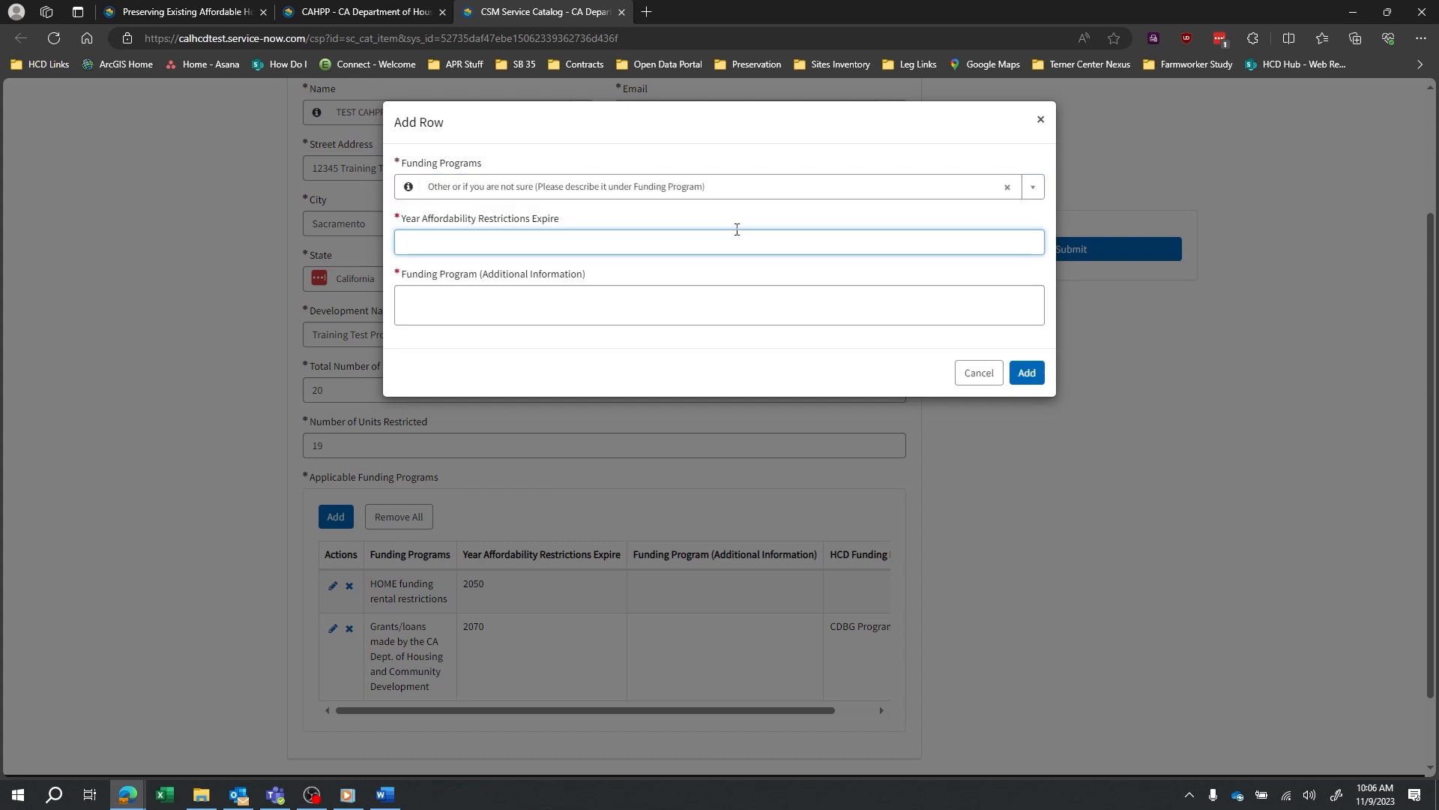
{"action": "type", "text": "2030"}
{"action": "left_click", "coordinate": [915, 296]}
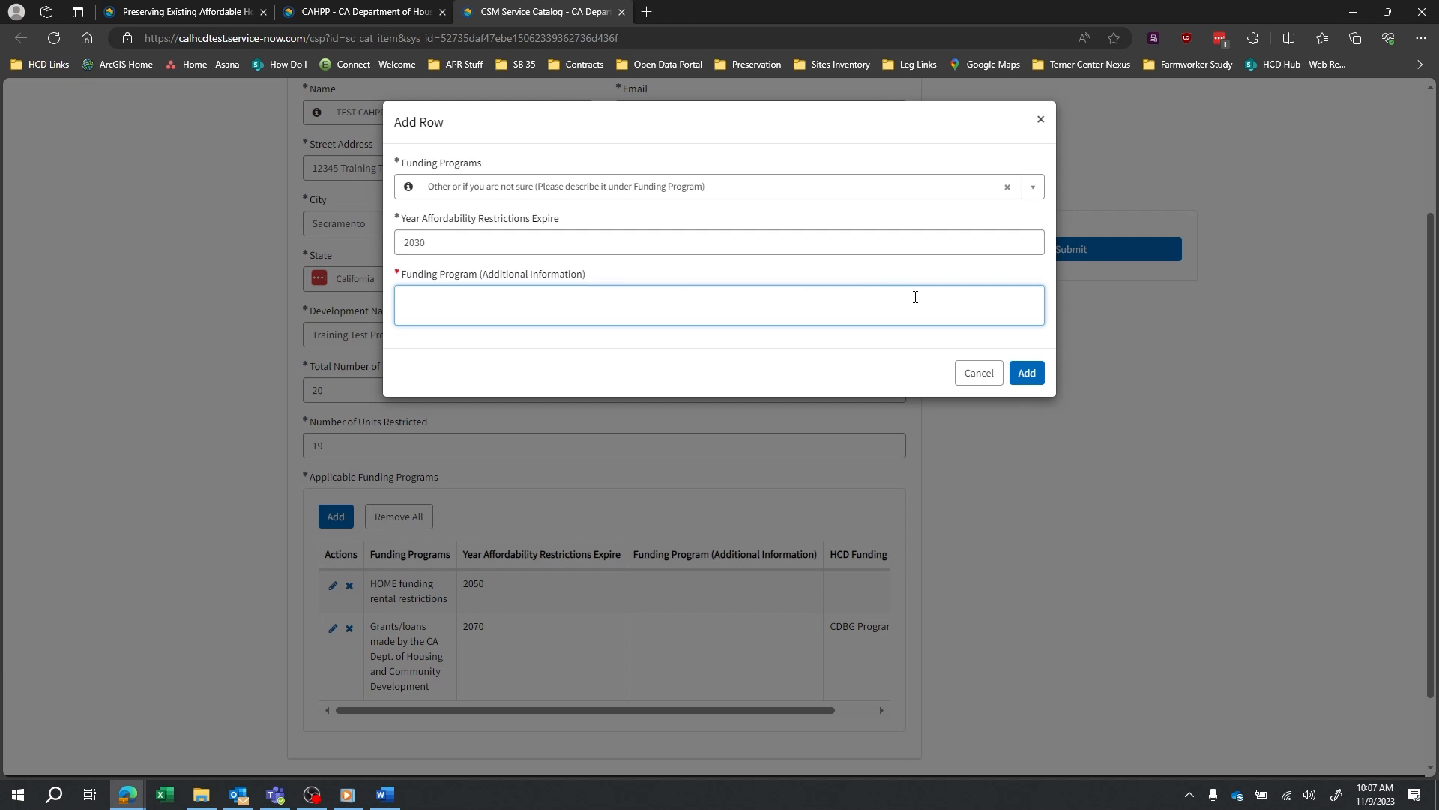
{"action": "type", "text": "cramento 2030 Living"}
{"action": "left_click", "coordinate": [1026, 372]}
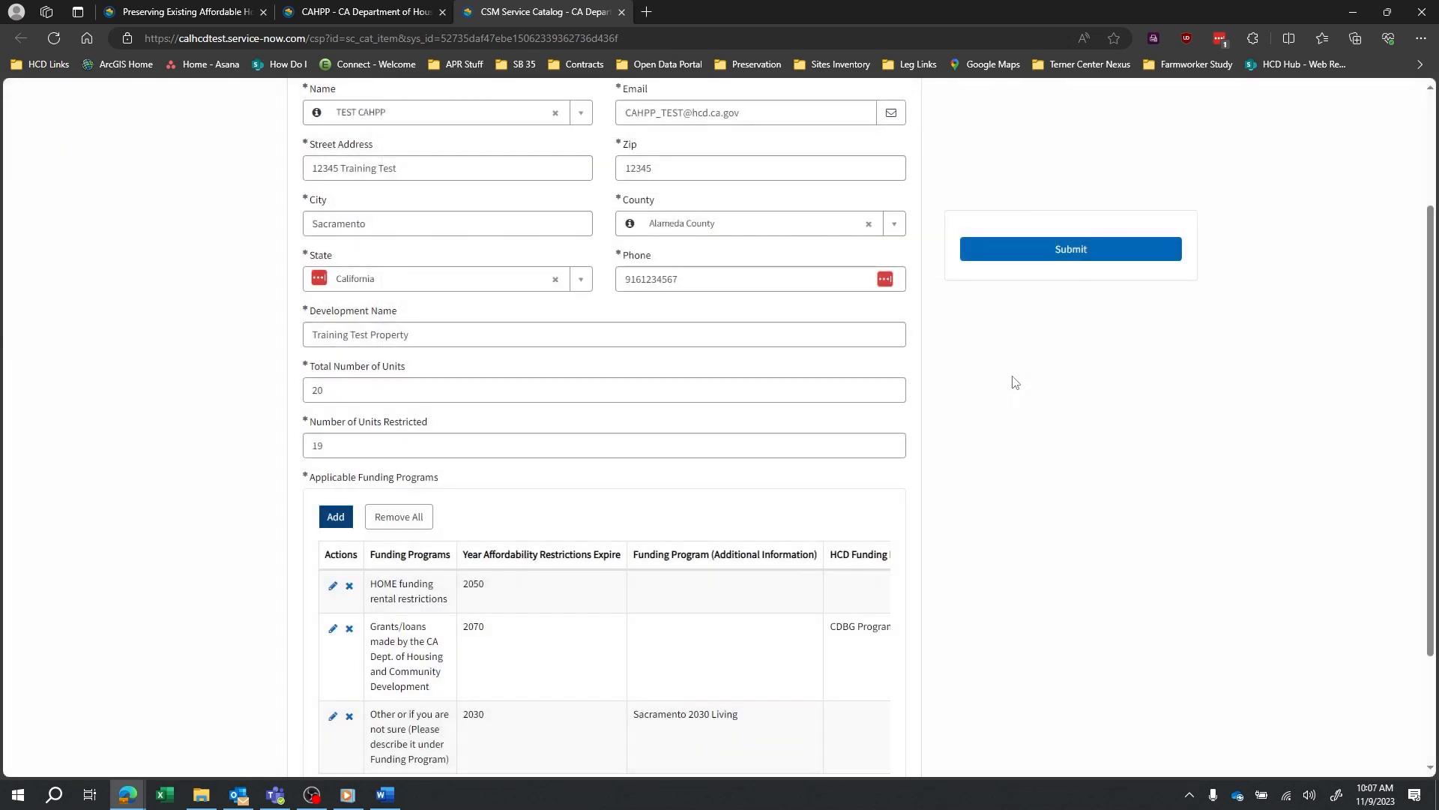
{"action": "scroll", "coordinate": [1027, 420], "scroll_direction": "down", "scroll_amount": 2}
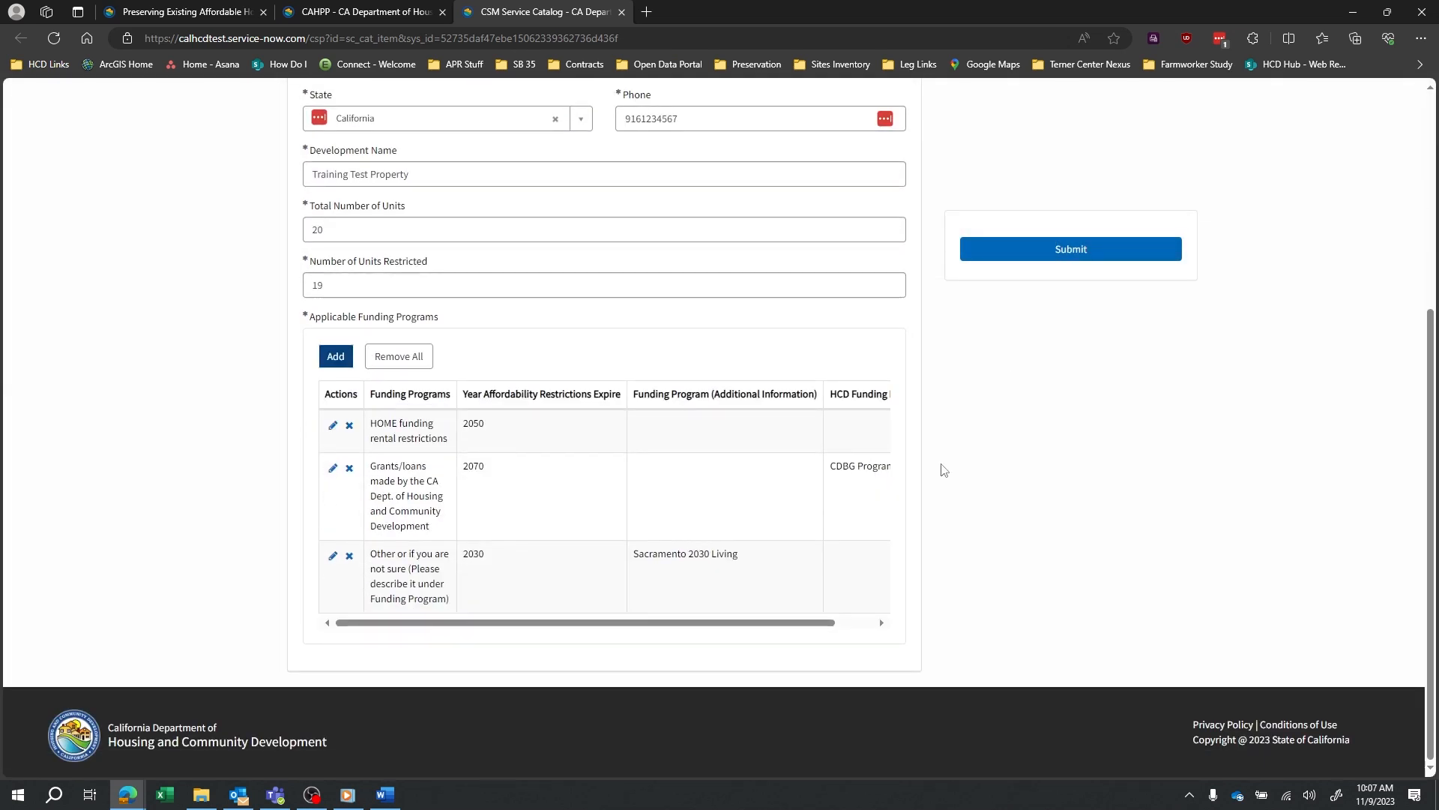
{"action": "scroll", "coordinate": [942, 471], "scroll_direction": "up", "scroll_amount": 3}
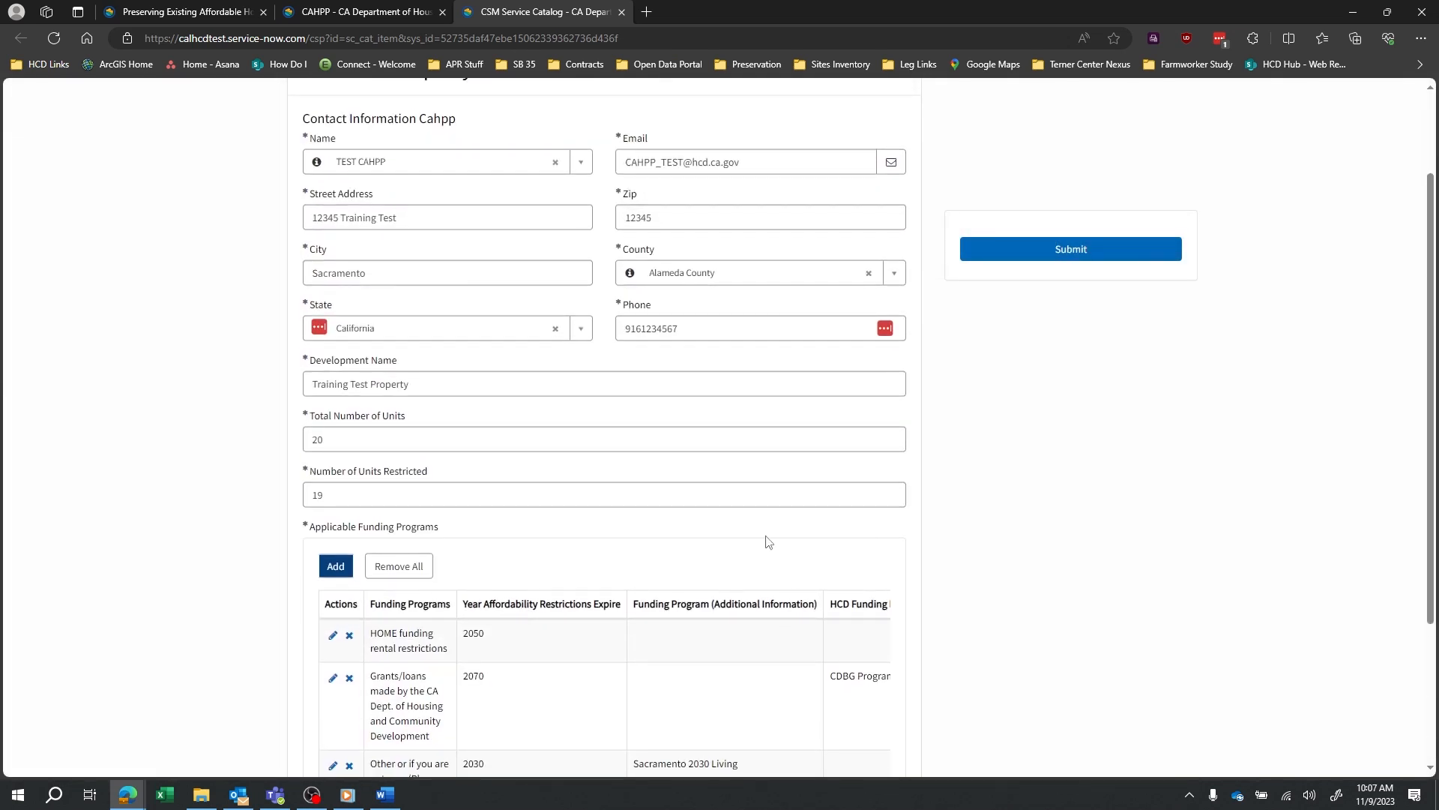
{"action": "scroll", "coordinate": [762, 578], "scroll_direction": "up", "scroll_amount": 2}
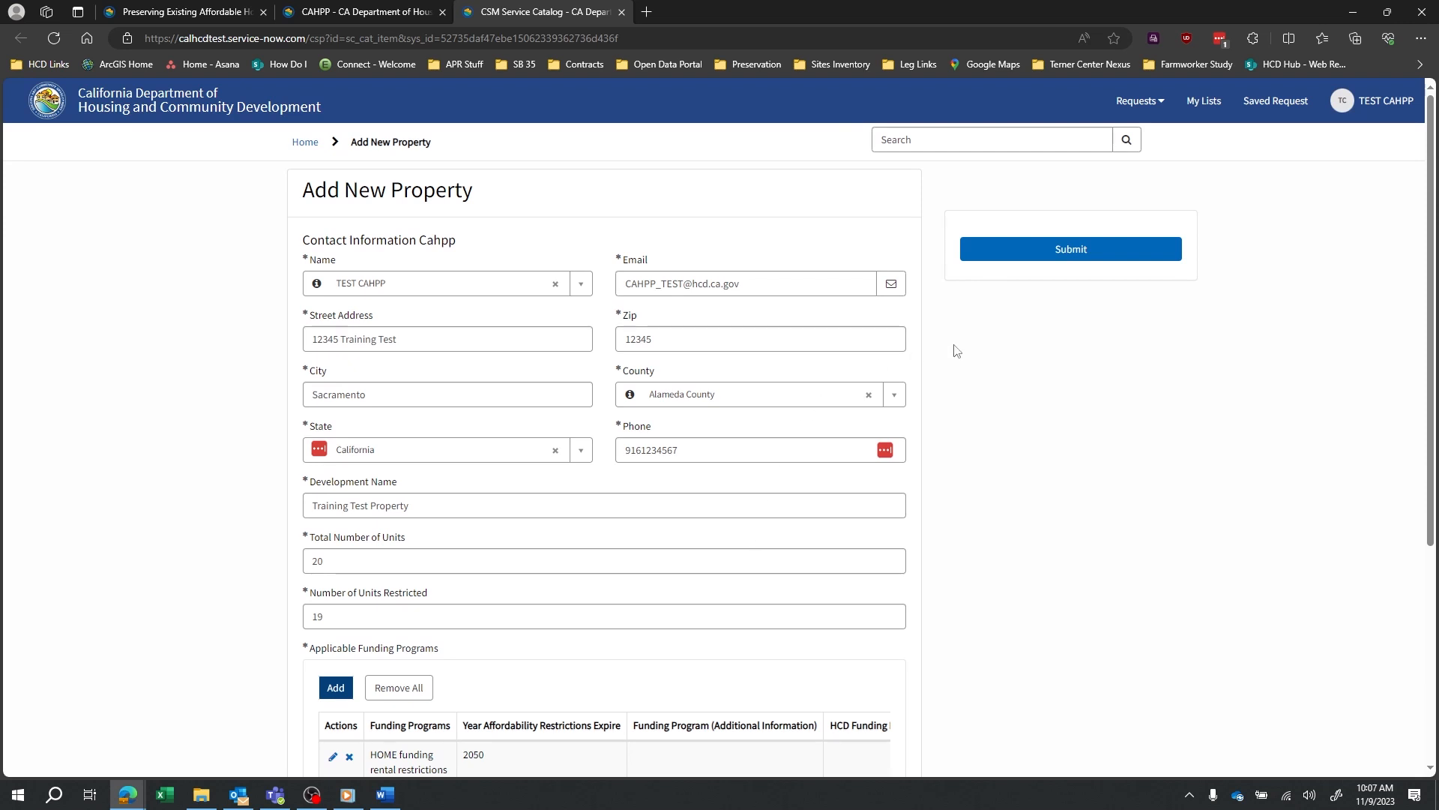
{"action": "scroll", "coordinate": [937, 300], "scroll_direction": "down", "scroll_amount": 2}
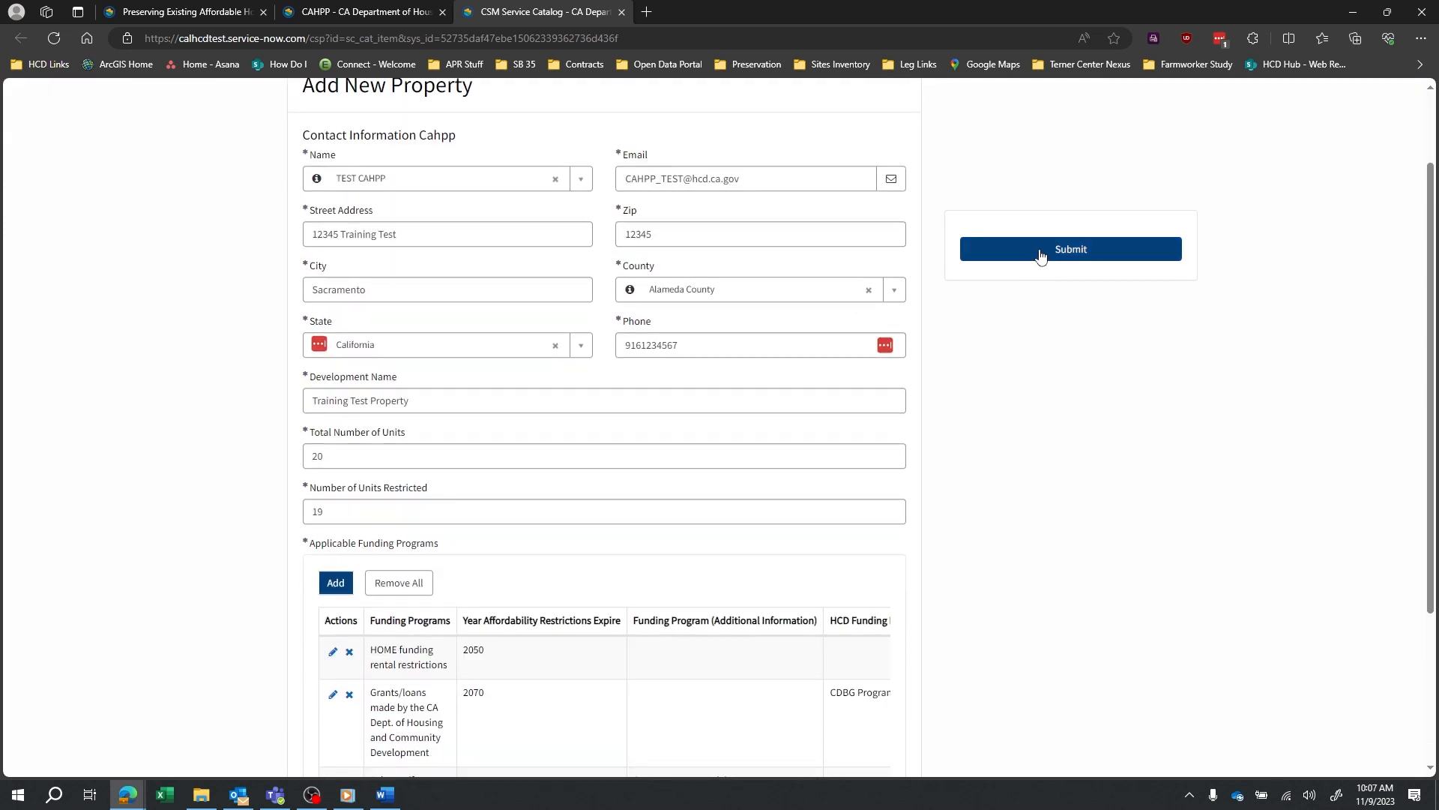
Submit Training Test Property, review its confirmation ticket, then close that ticket tab.
{"action": "left_click", "coordinate": [1040, 257]}
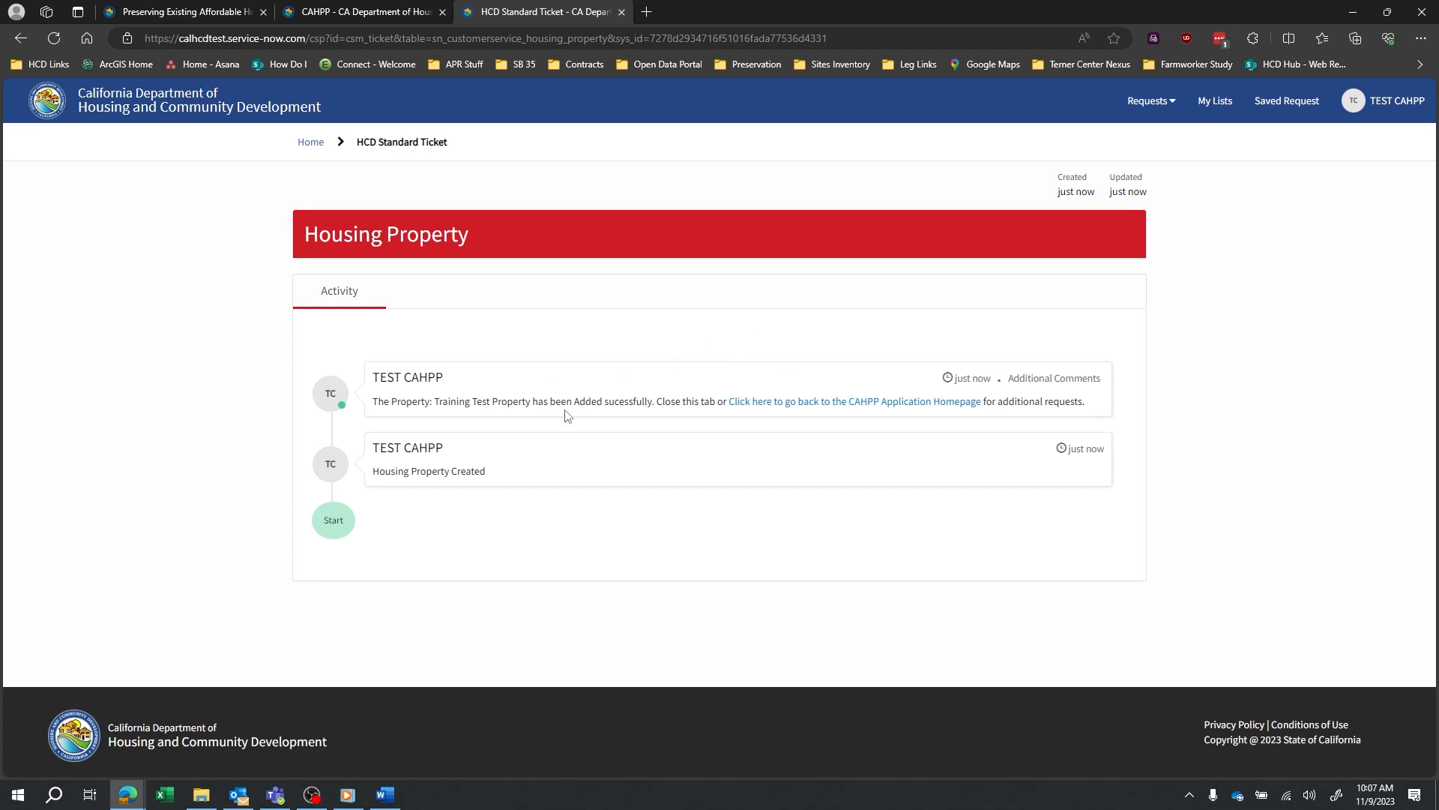
{"action": "left_click_drag", "start_coordinate": [530, 405], "coordinate": [435, 402]}
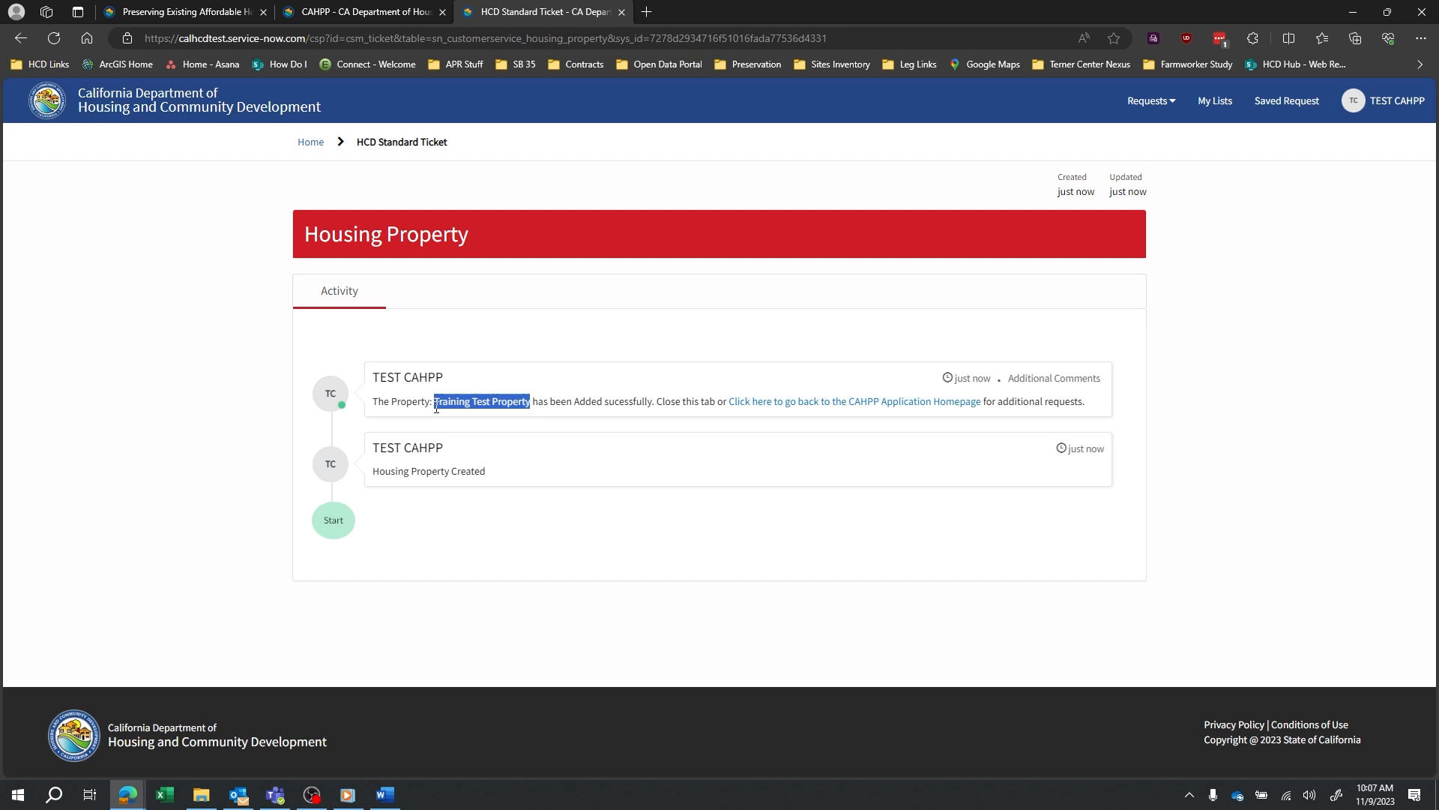
{"action": "left_click", "coordinate": [615, 441]}
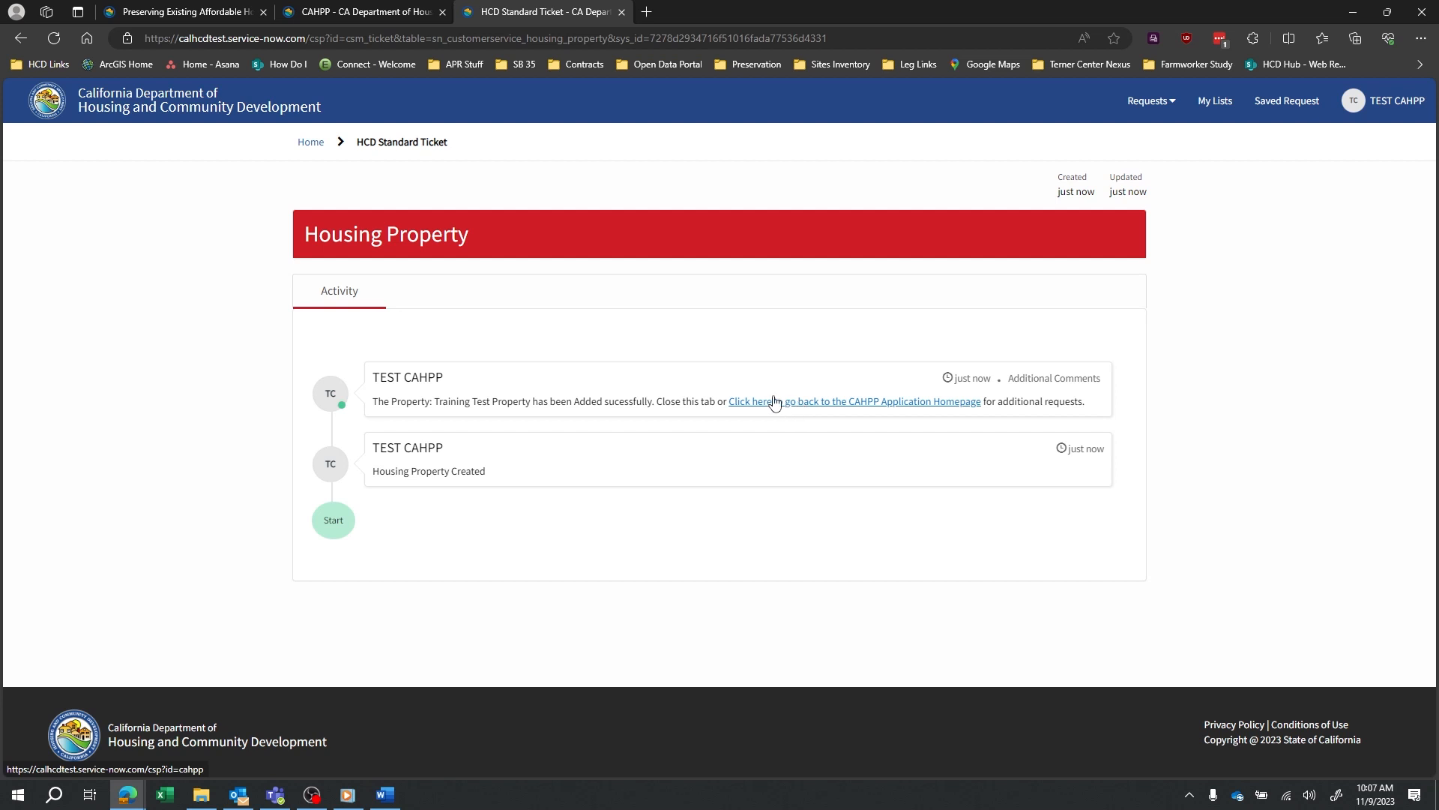
{"action": "middle_click", "coordinate": [550, 15]}
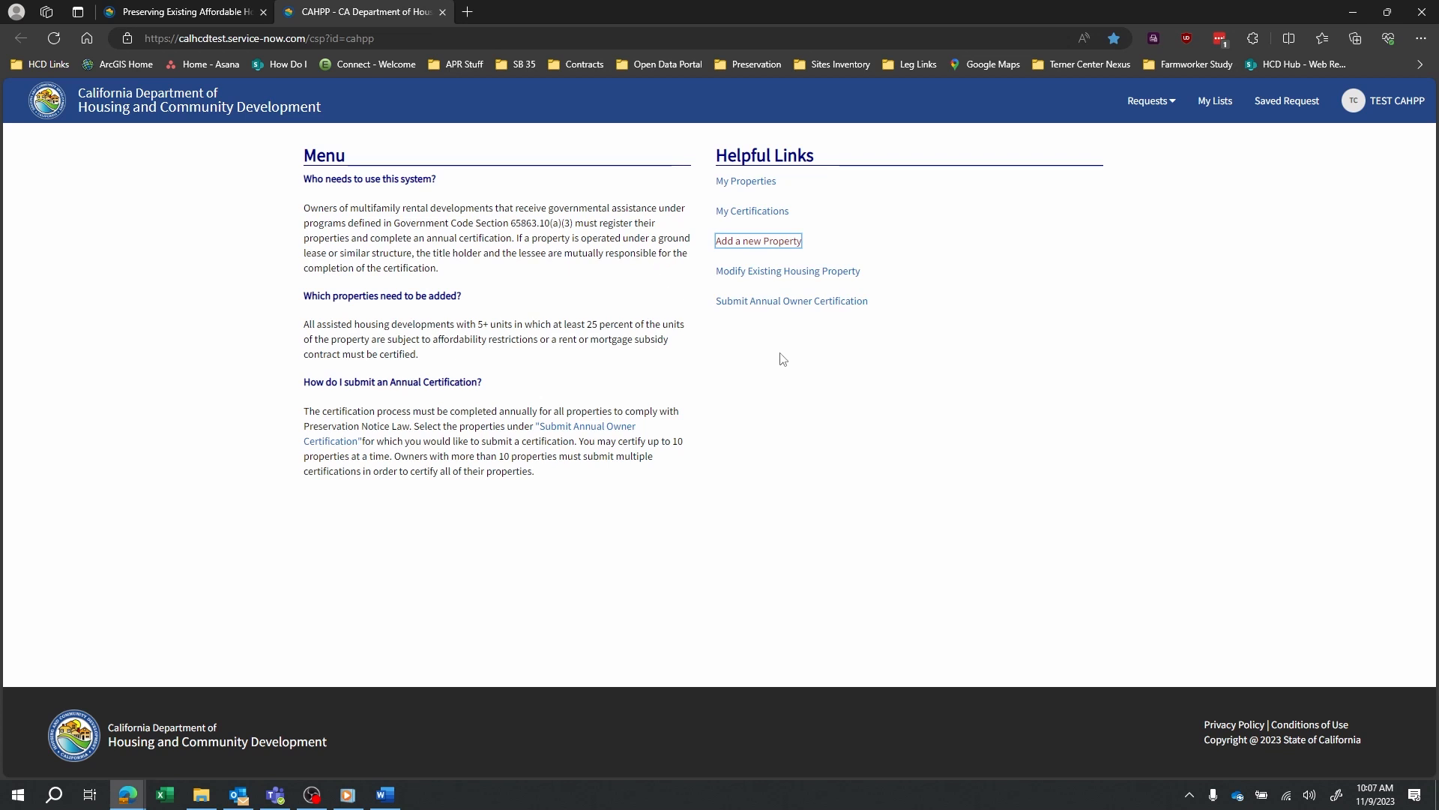
Open the Annual Owner Certification form and review its listed properties.
{"action": "left_click", "coordinate": [792, 301]}
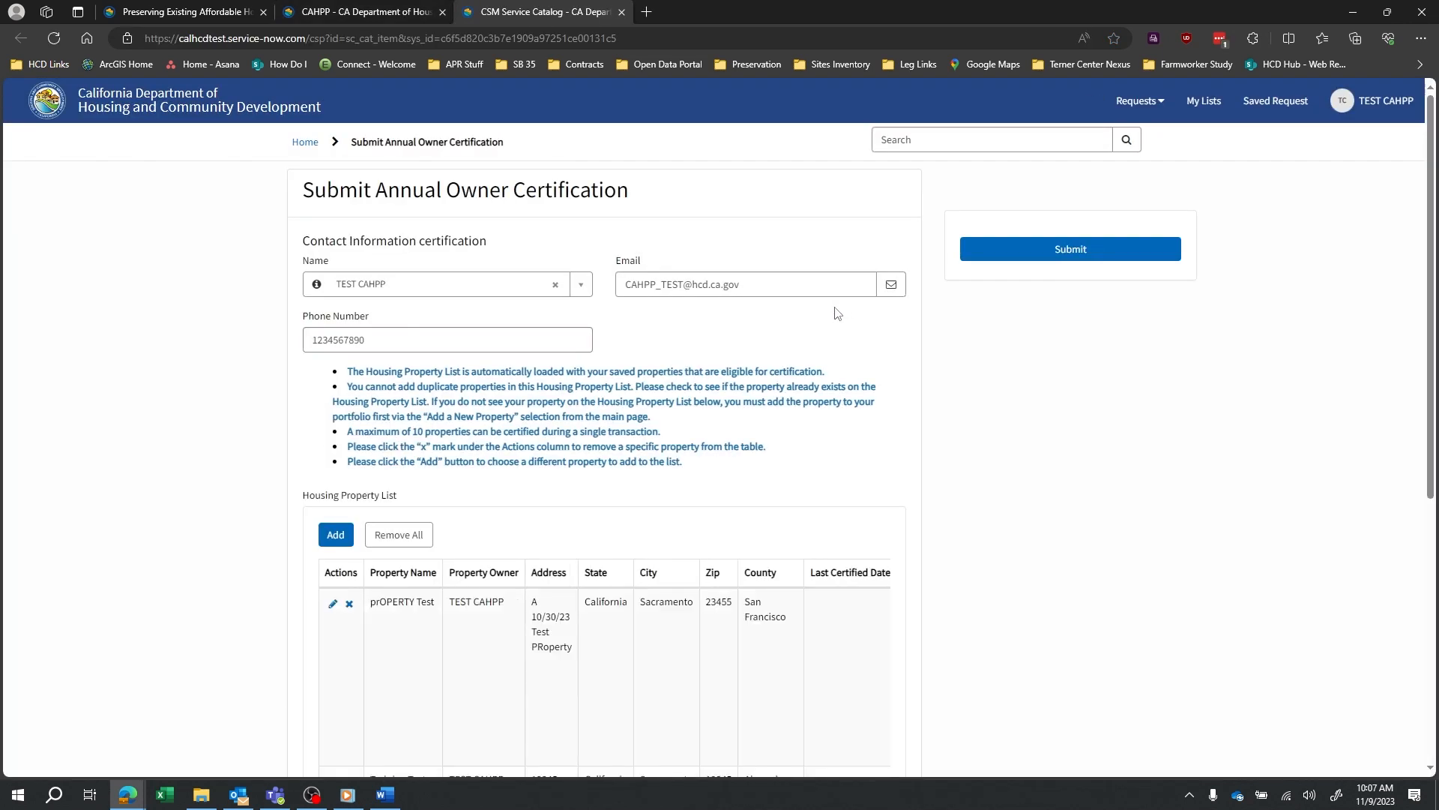
{"action": "scroll", "coordinate": [797, 328], "scroll_direction": "down", "scroll_amount": 2}
{"action": "scroll", "coordinate": [797, 328], "scroll_direction": "down", "scroll_amount": 2}
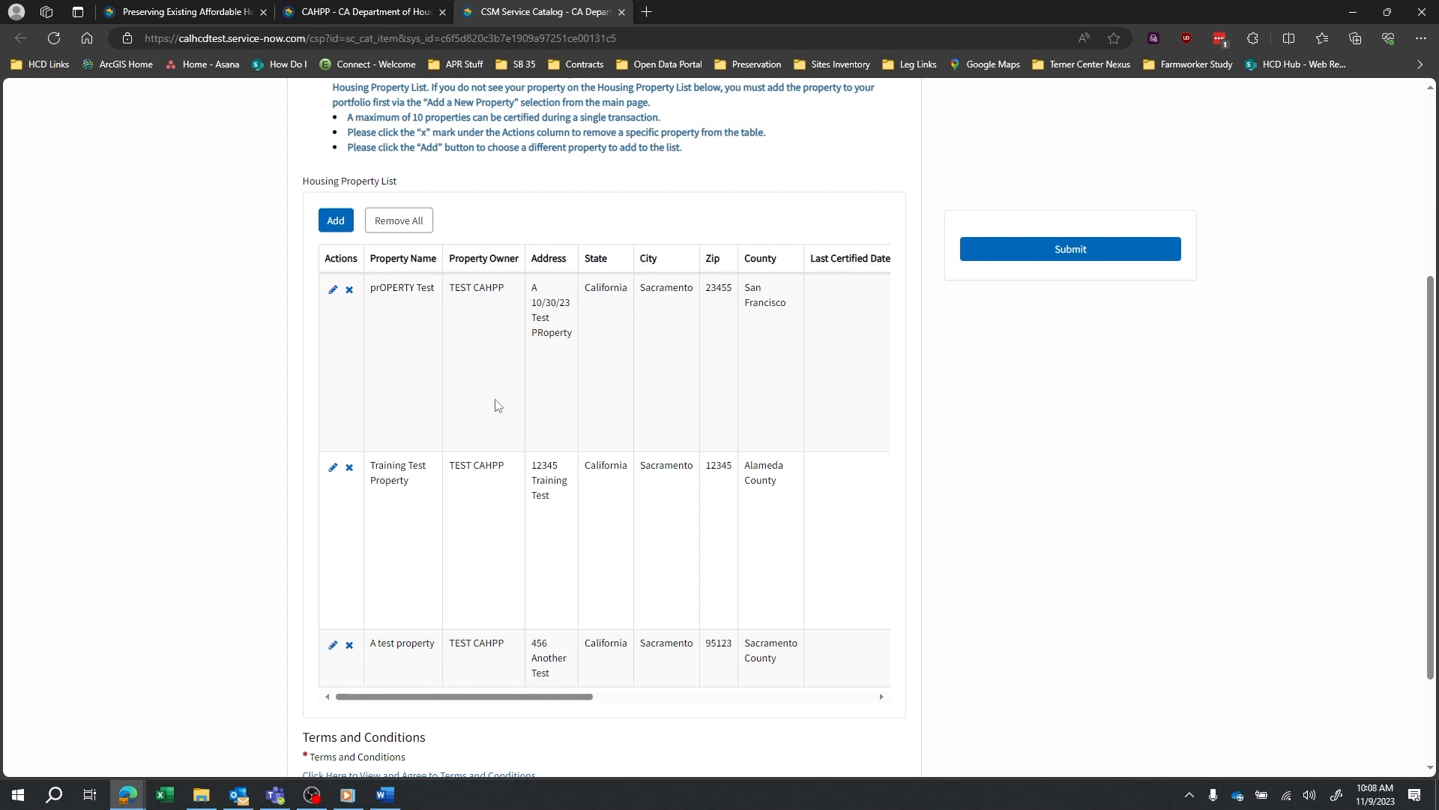
{"action": "scroll", "coordinate": [495, 407], "scroll_direction": "up", "scroll_amount": 3}
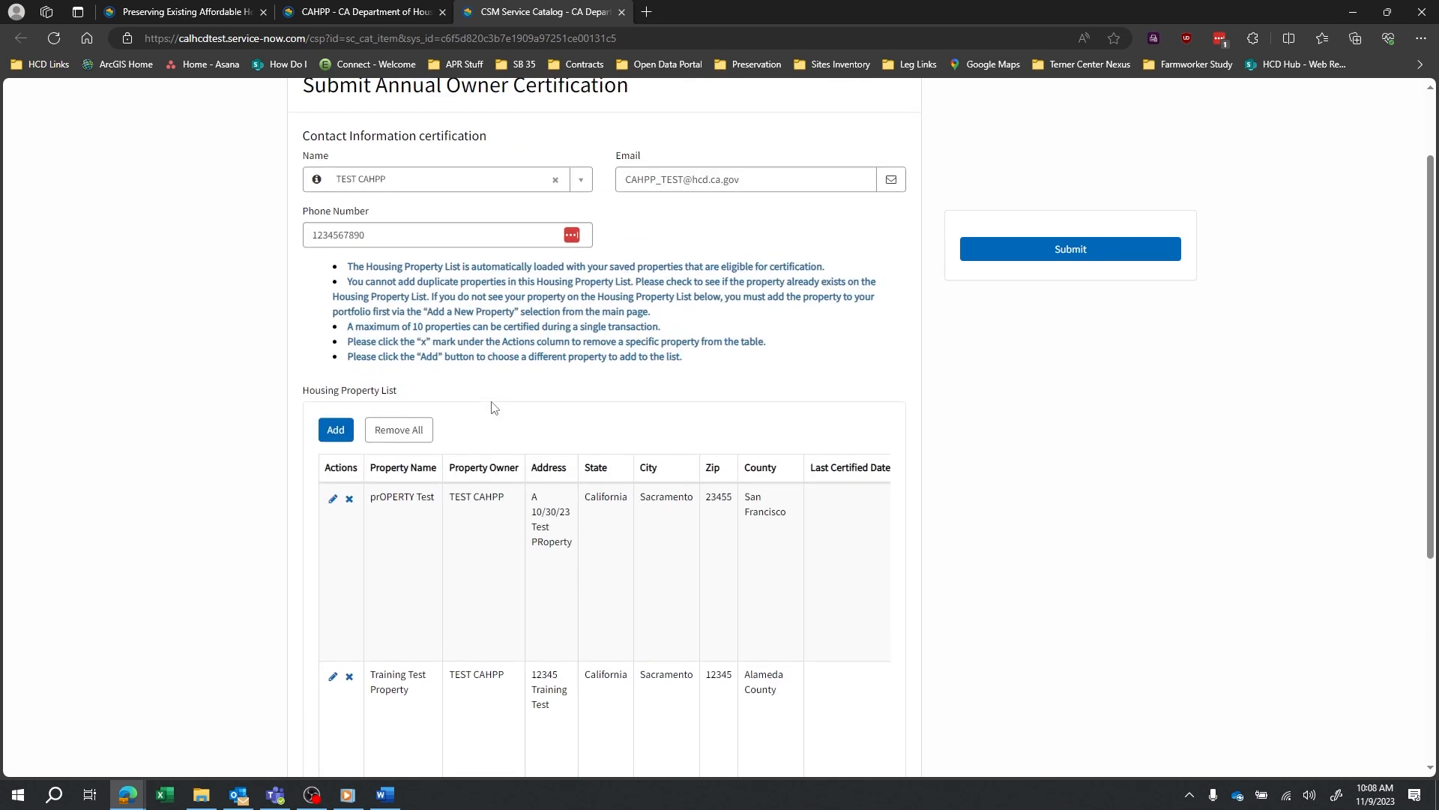
{"action": "scroll", "coordinate": [495, 407], "scroll_direction": "down", "scroll_amount": 2}
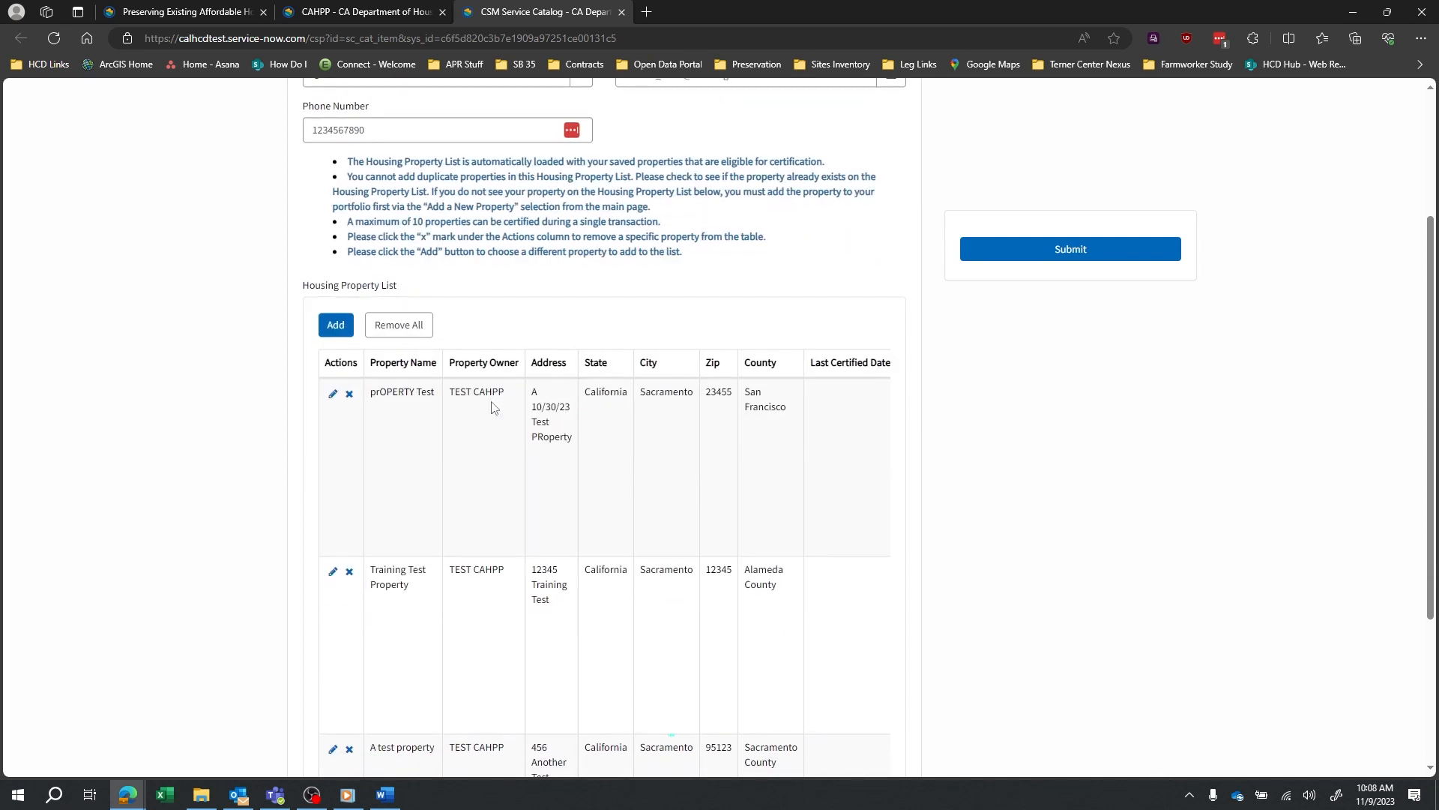
Remove the prOPERTY Test and A test property rows, confirming each removal.
{"action": "left_click", "coordinate": [351, 398]}
{"action": "left_click", "coordinate": [901, 186]}
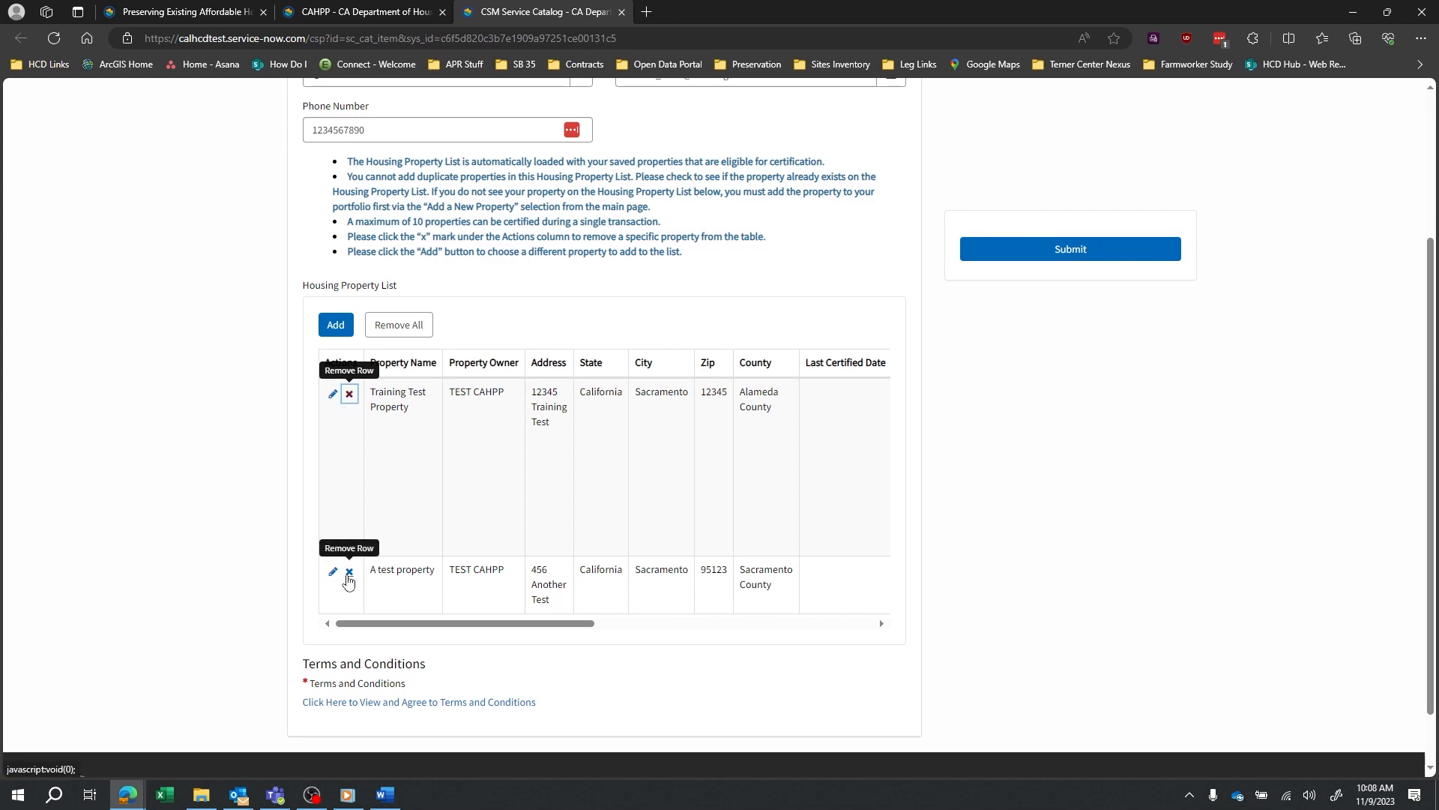
{"action": "left_click", "coordinate": [348, 573]}
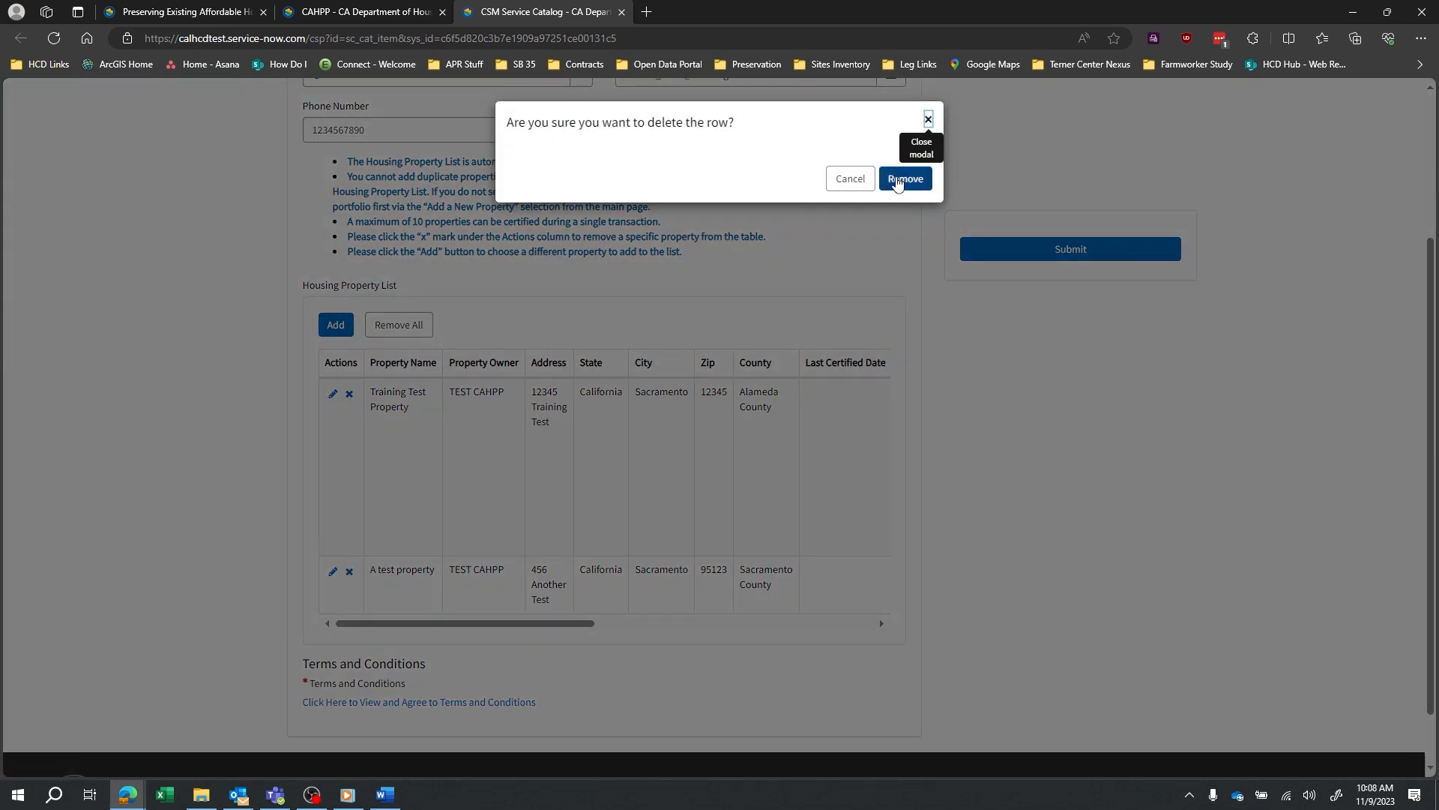
{"action": "left_click", "coordinate": [897, 183]}
{"action": "left_click_drag", "start_coordinate": [415, 418], "coordinate": [371, 392]}
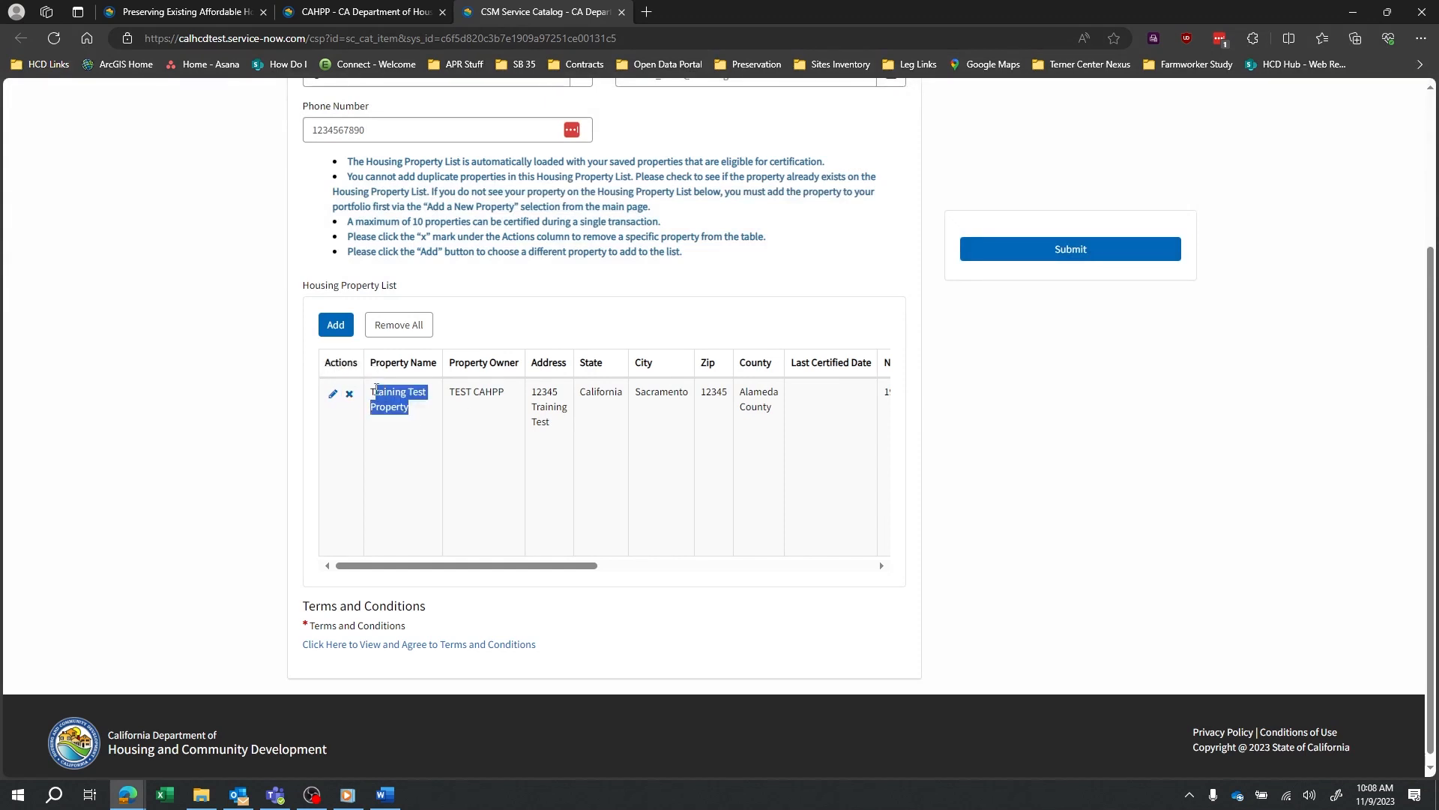
{"action": "left_click", "coordinate": [415, 455]}
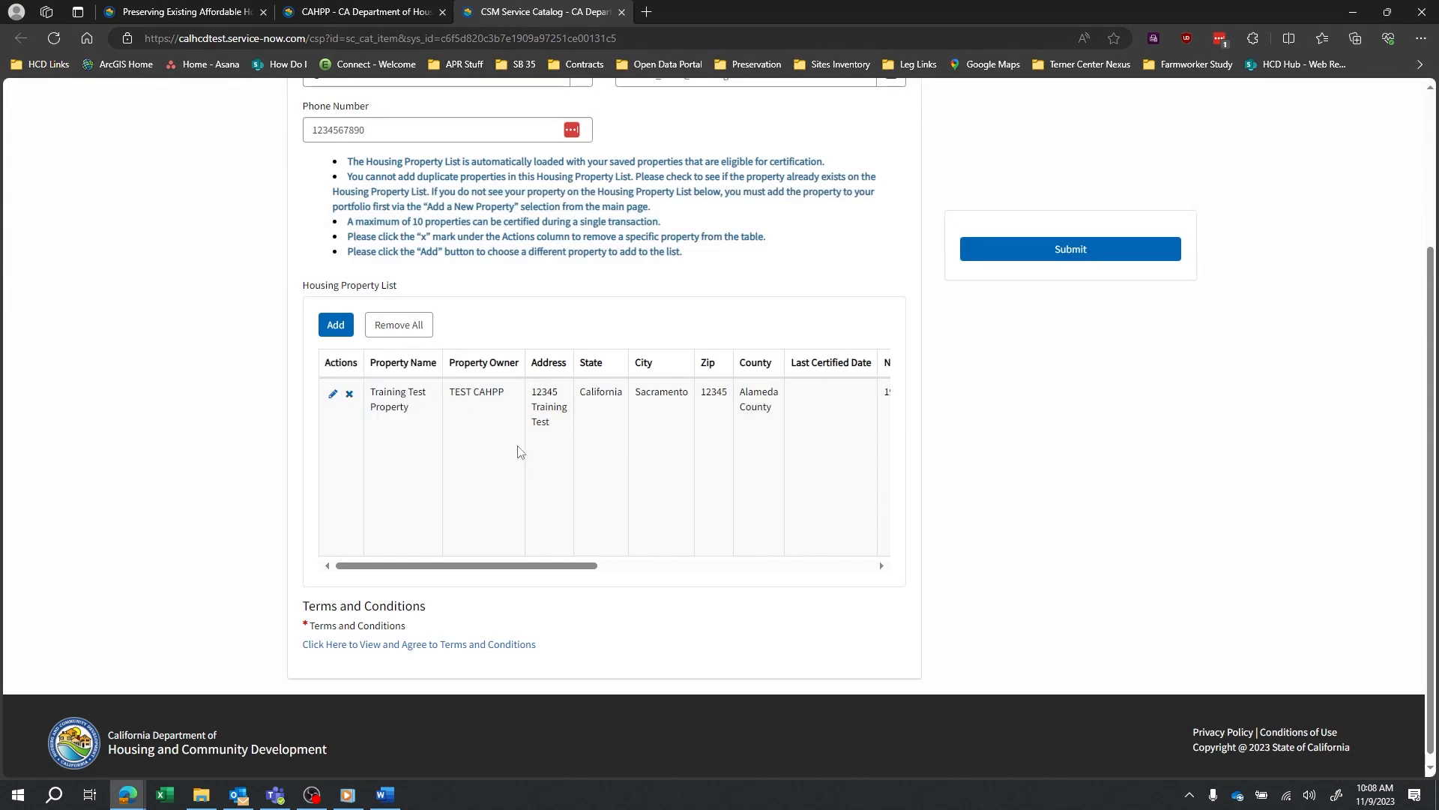
{"action": "scroll", "coordinate": [615, 281], "scroll_direction": "up", "scroll_amount": 2}
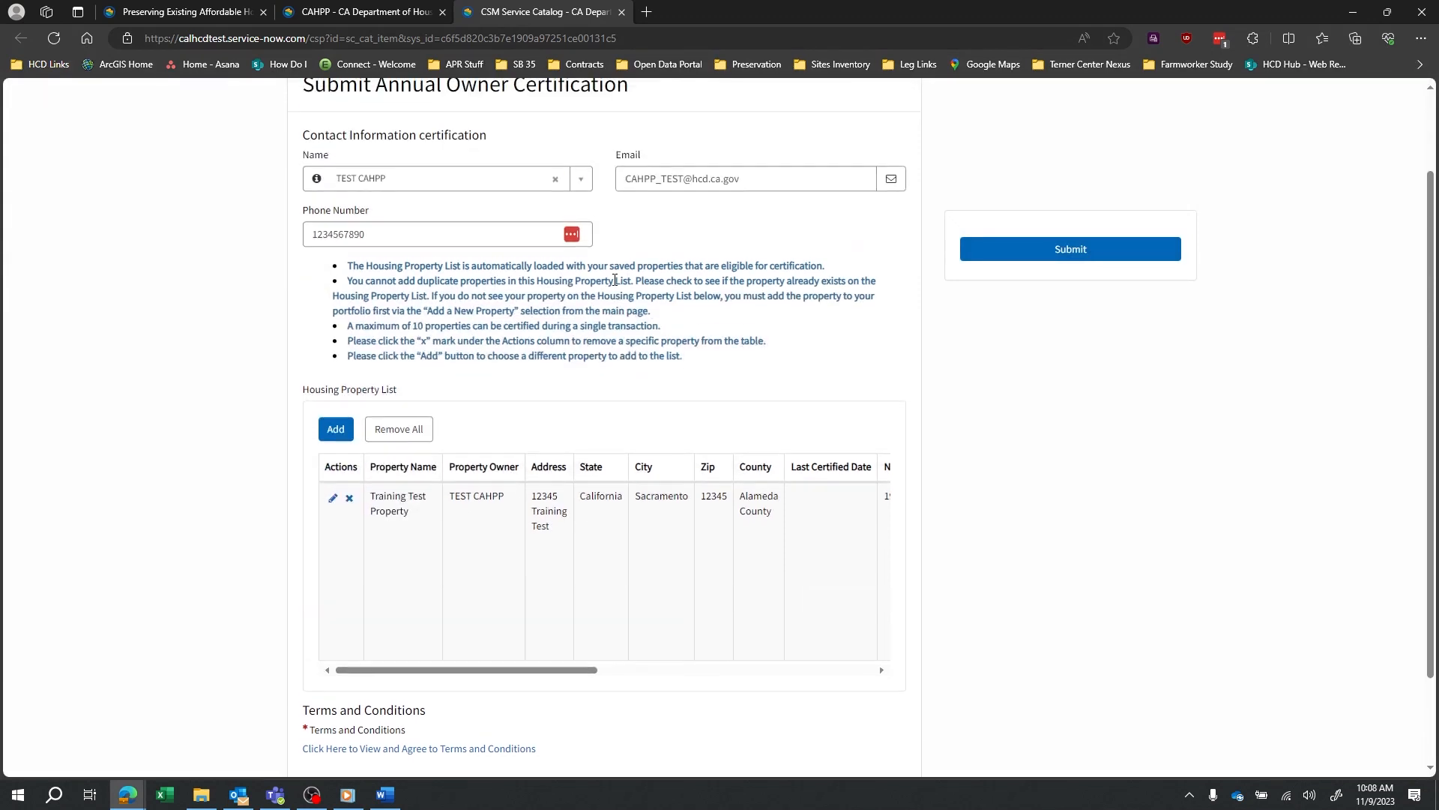
{"action": "scroll", "coordinate": [622, 282], "scroll_direction": "up", "scroll_amount": 2}
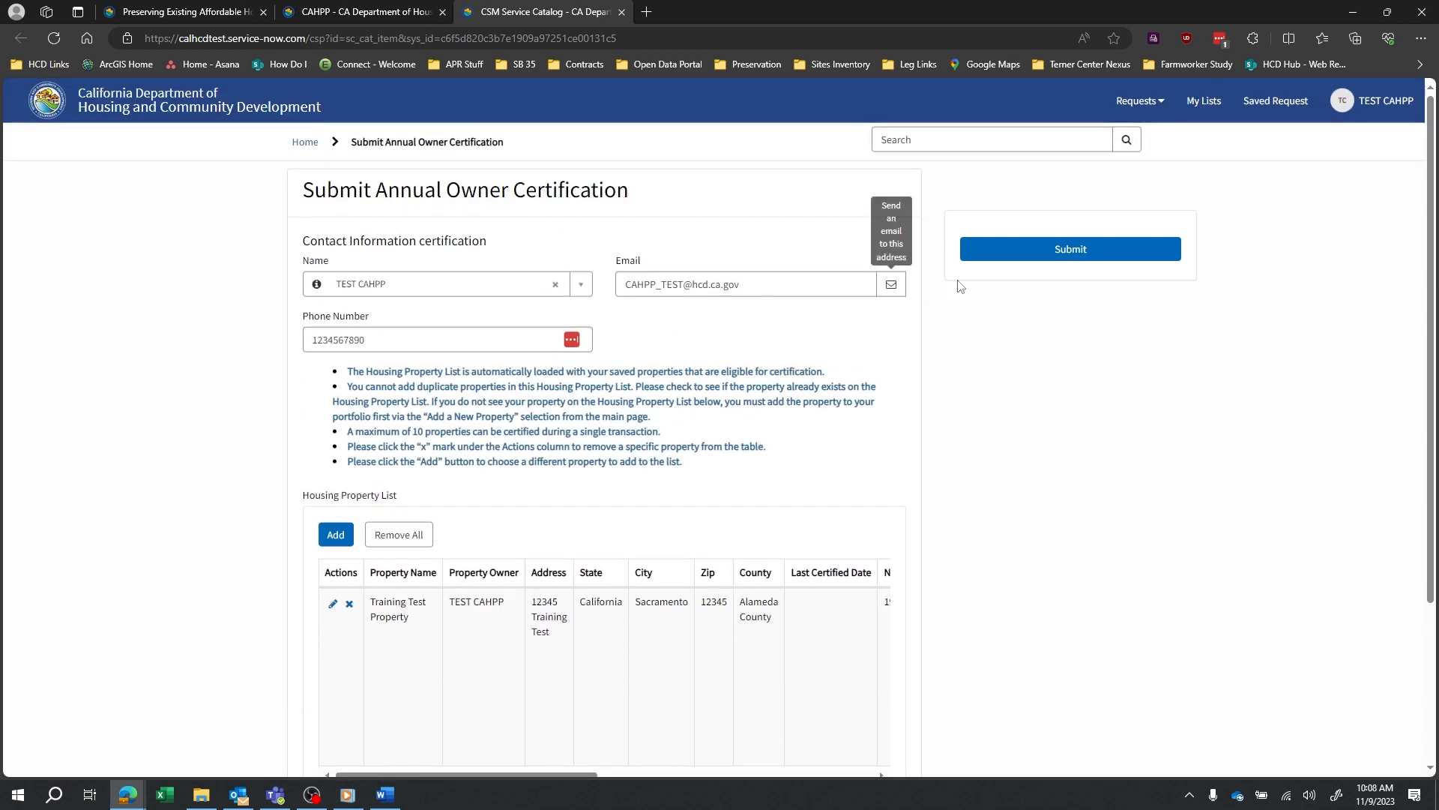
Try submitting the certification, then open the Terms and Conditions to agree.
{"action": "left_click", "coordinate": [1014, 251]}
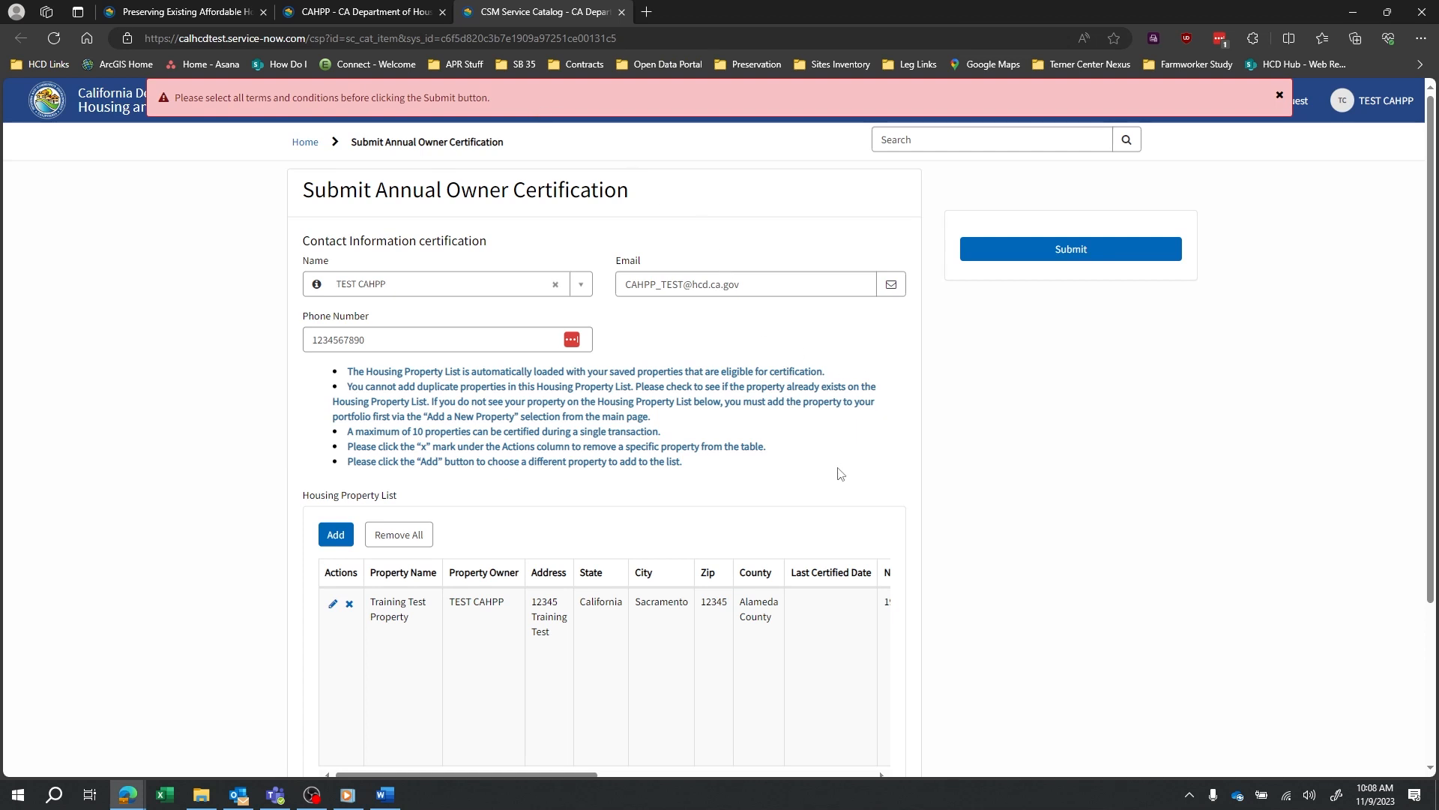
{"action": "scroll", "coordinate": [840, 473], "scroll_direction": "down", "scroll_amount": 3}
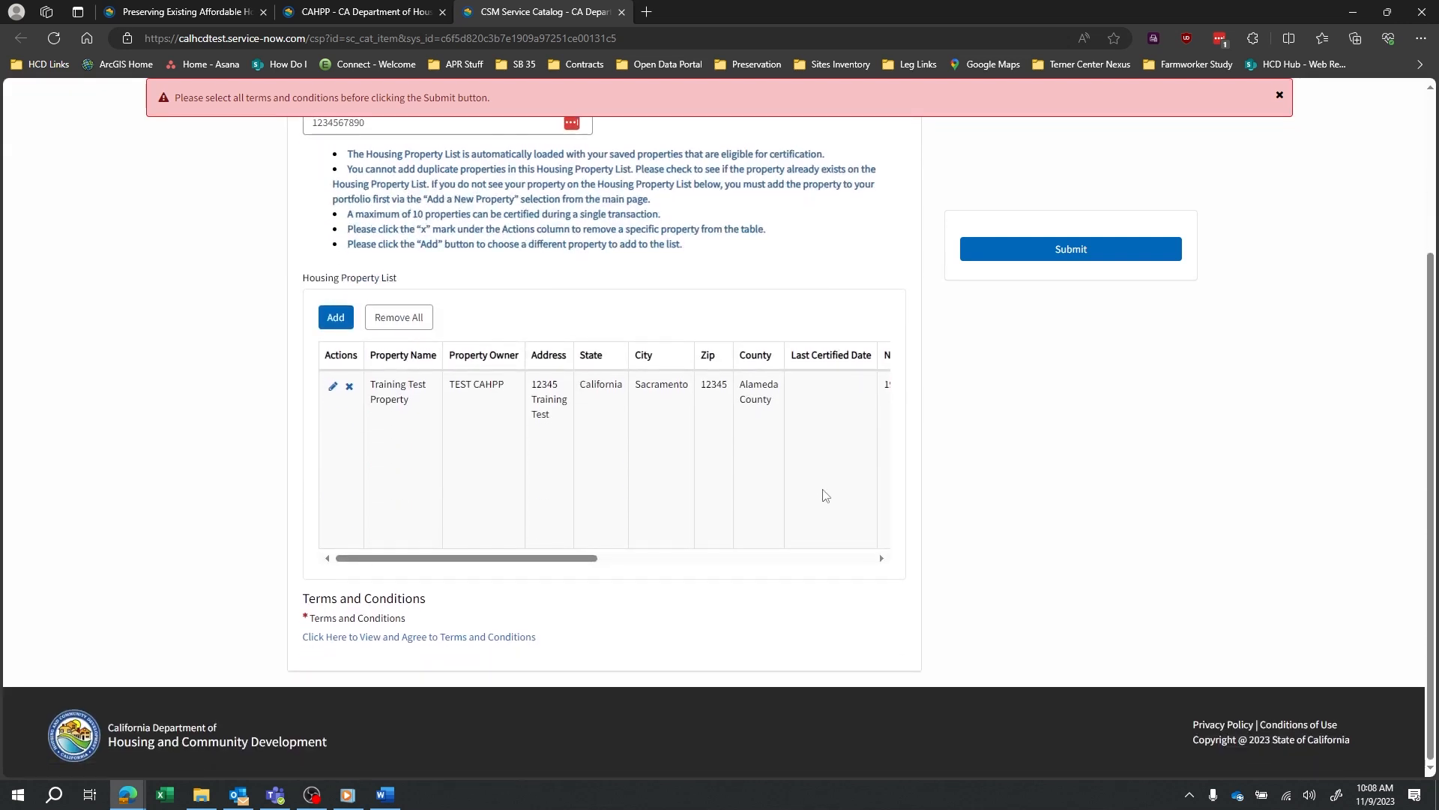
{"action": "left_click", "coordinate": [334, 643]}
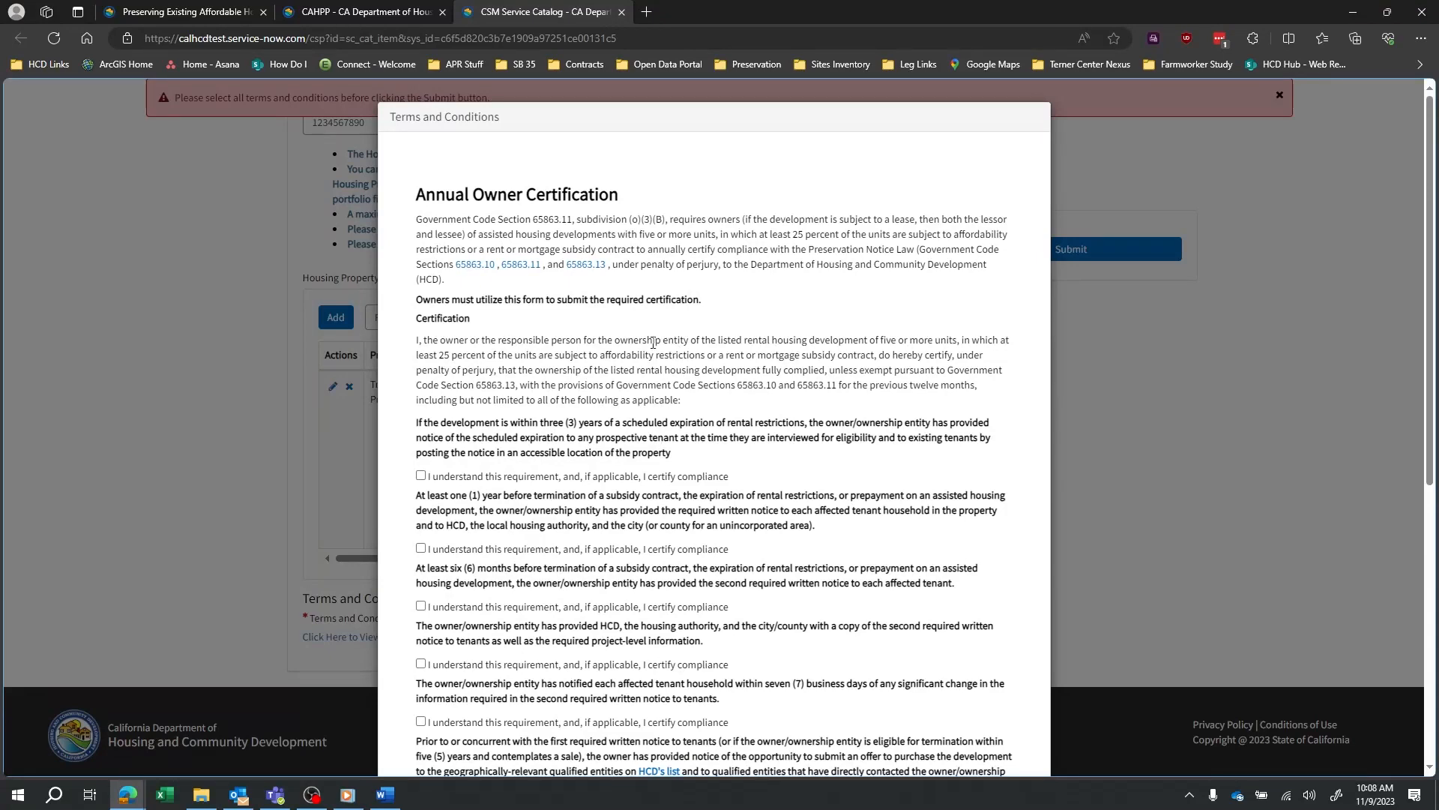
{"action": "scroll", "coordinate": [647, 362], "scroll_direction": "down", "scroll_amount": 2}
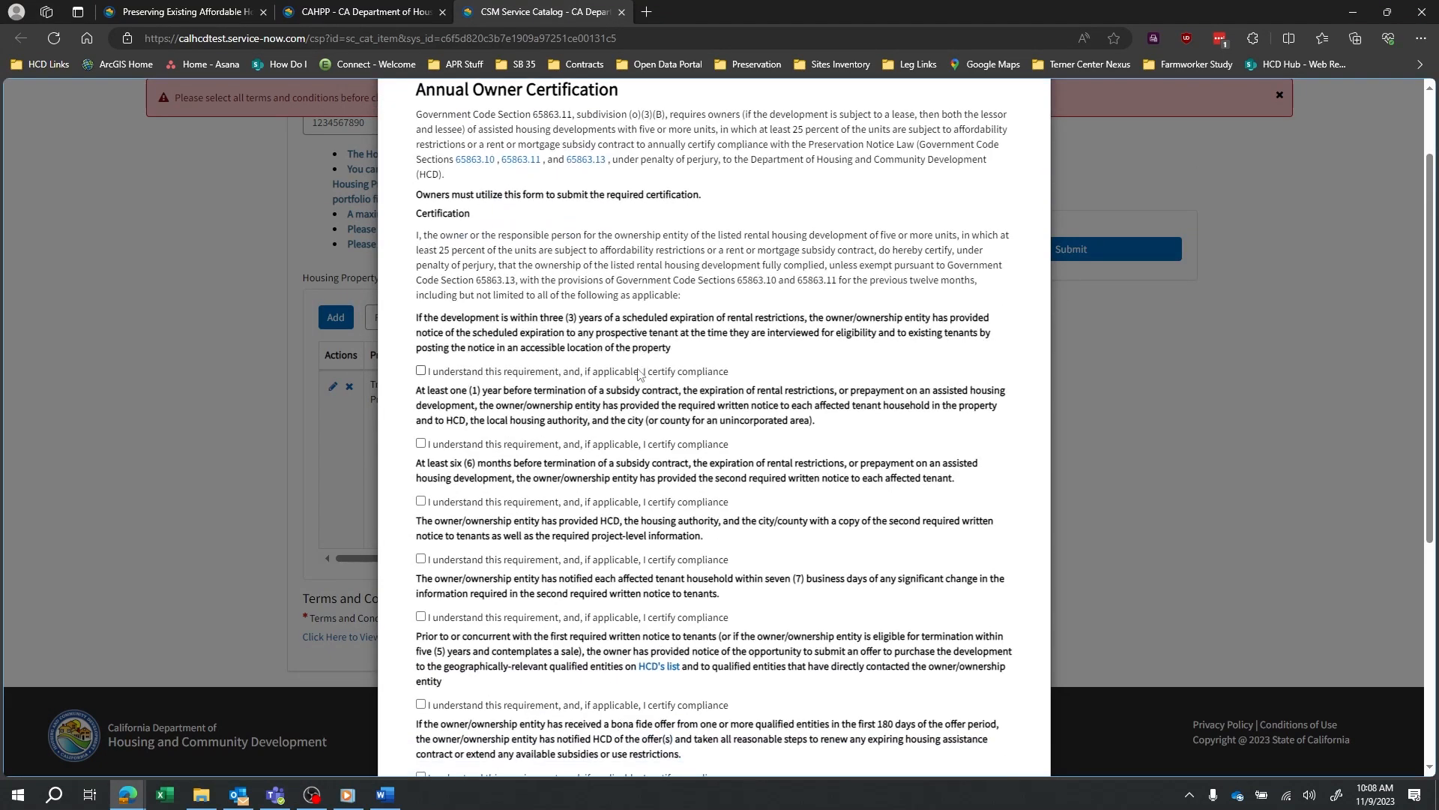
Tick all eleven 'I understand this requirement' checkboxes and choose I Agree.
{"action": "left_click", "coordinate": [421, 371]}
{"action": "left_click", "coordinate": [420, 443]}
{"action": "scroll", "coordinate": [418, 330], "scroll_direction": "down", "scroll_amount": 3}
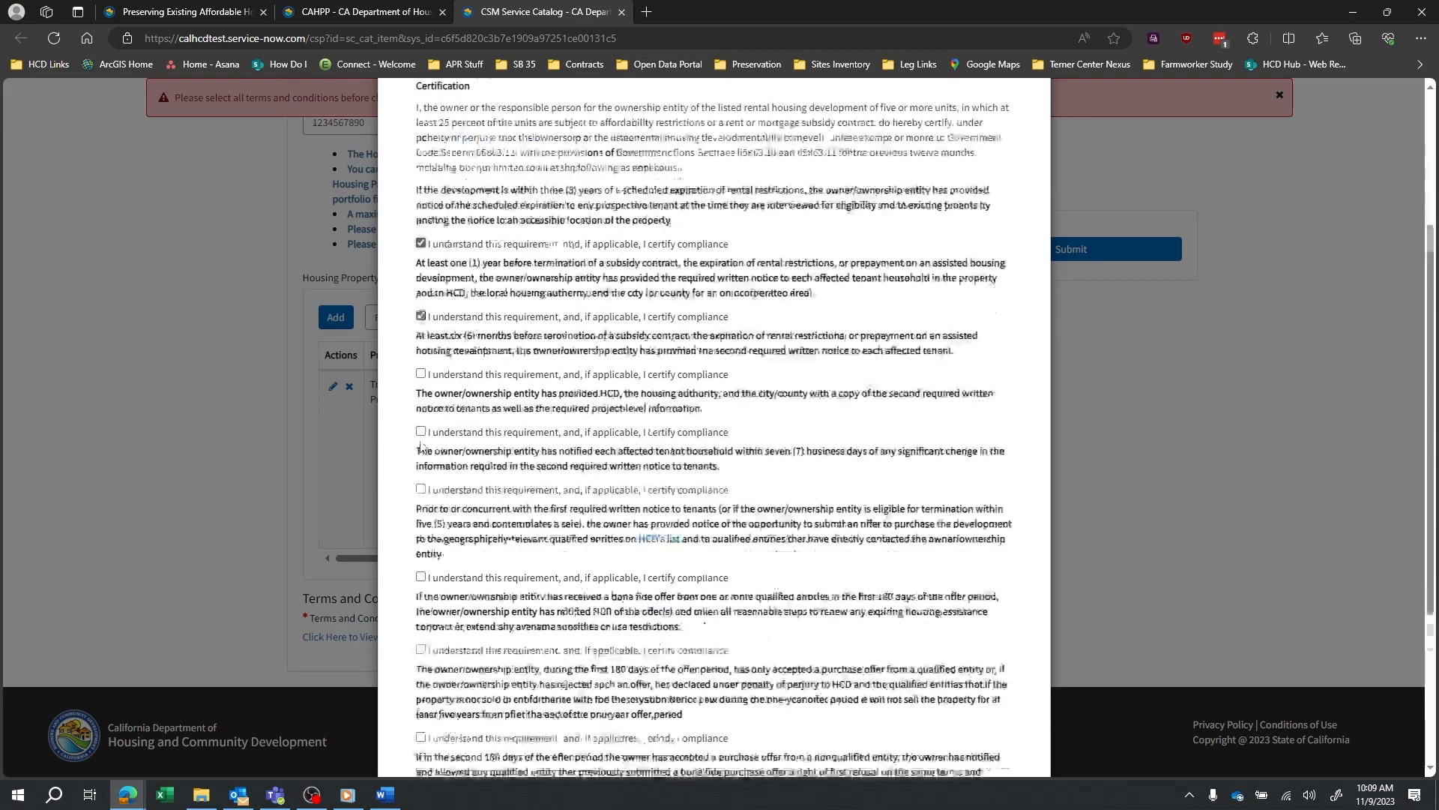
{"action": "left_click", "coordinate": [420, 291]}
{"action": "left_click", "coordinate": [420, 350]}
{"action": "left_click", "coordinate": [420, 407]}
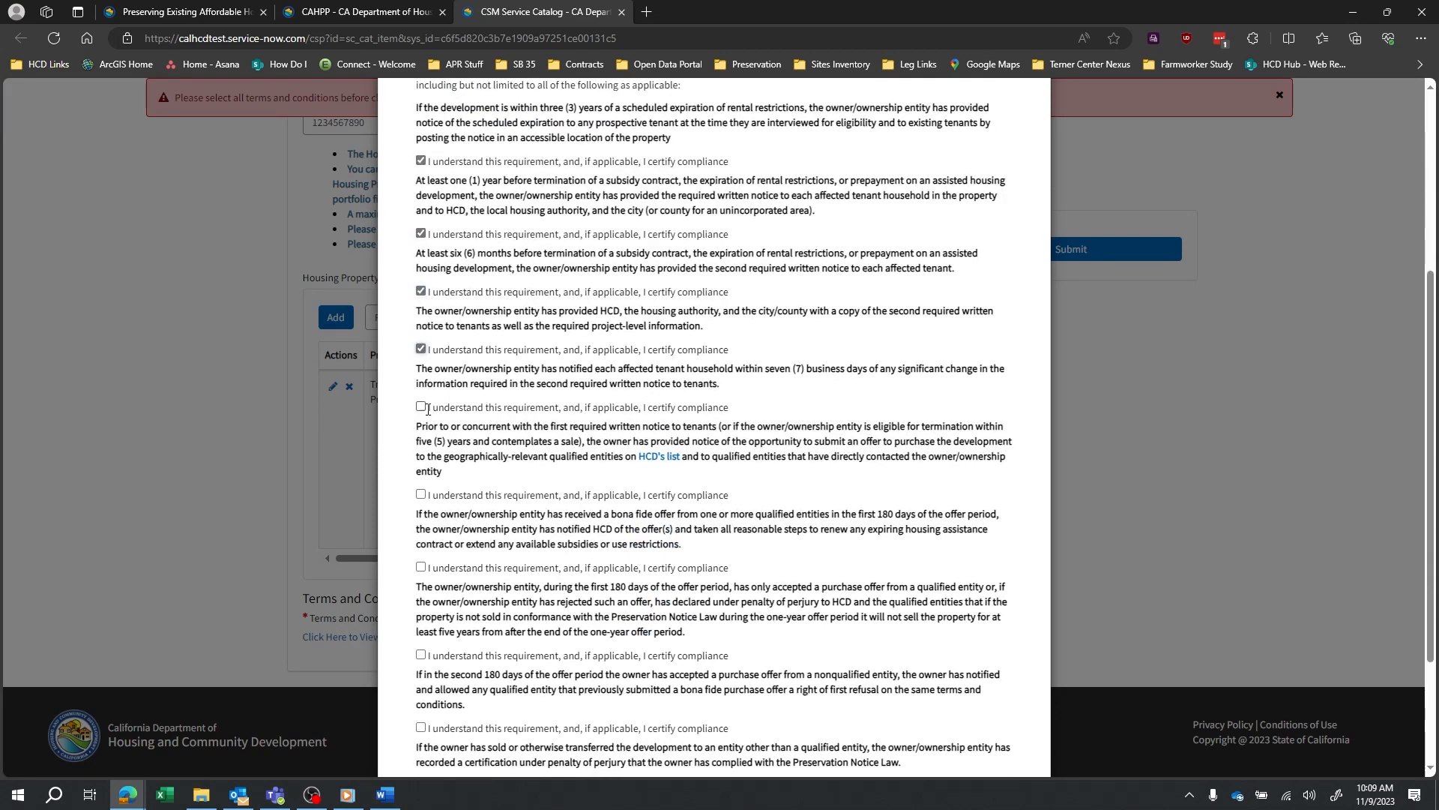
{"action": "left_click", "coordinate": [420, 494]}
{"action": "scroll", "coordinate": [421, 494], "scroll_direction": "down", "scroll_amount": 3}
{"action": "left_click", "coordinate": [421, 394]}
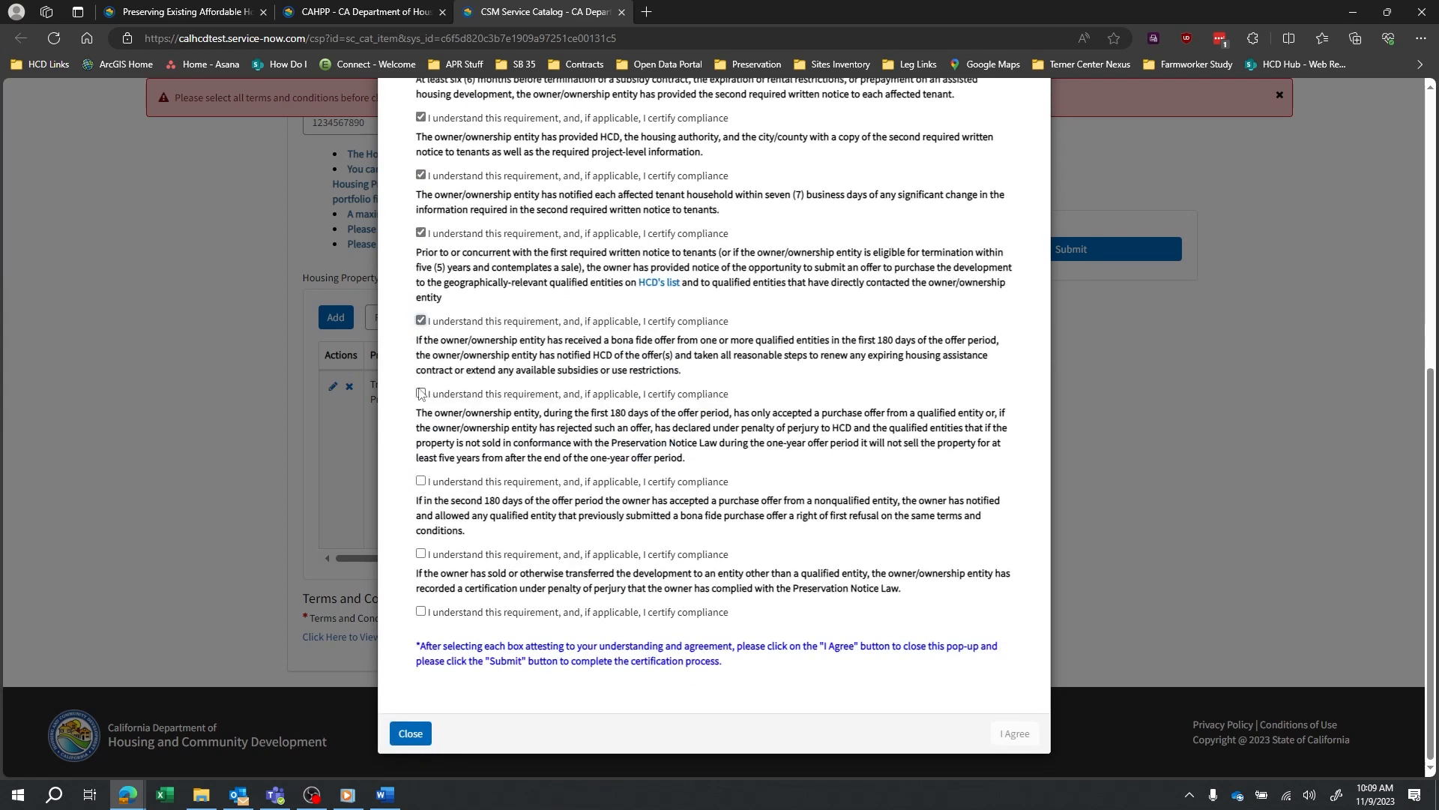
{"action": "left_click", "coordinate": [420, 481]}
{"action": "left_click", "coordinate": [421, 553]}
{"action": "left_click", "coordinate": [421, 612]}
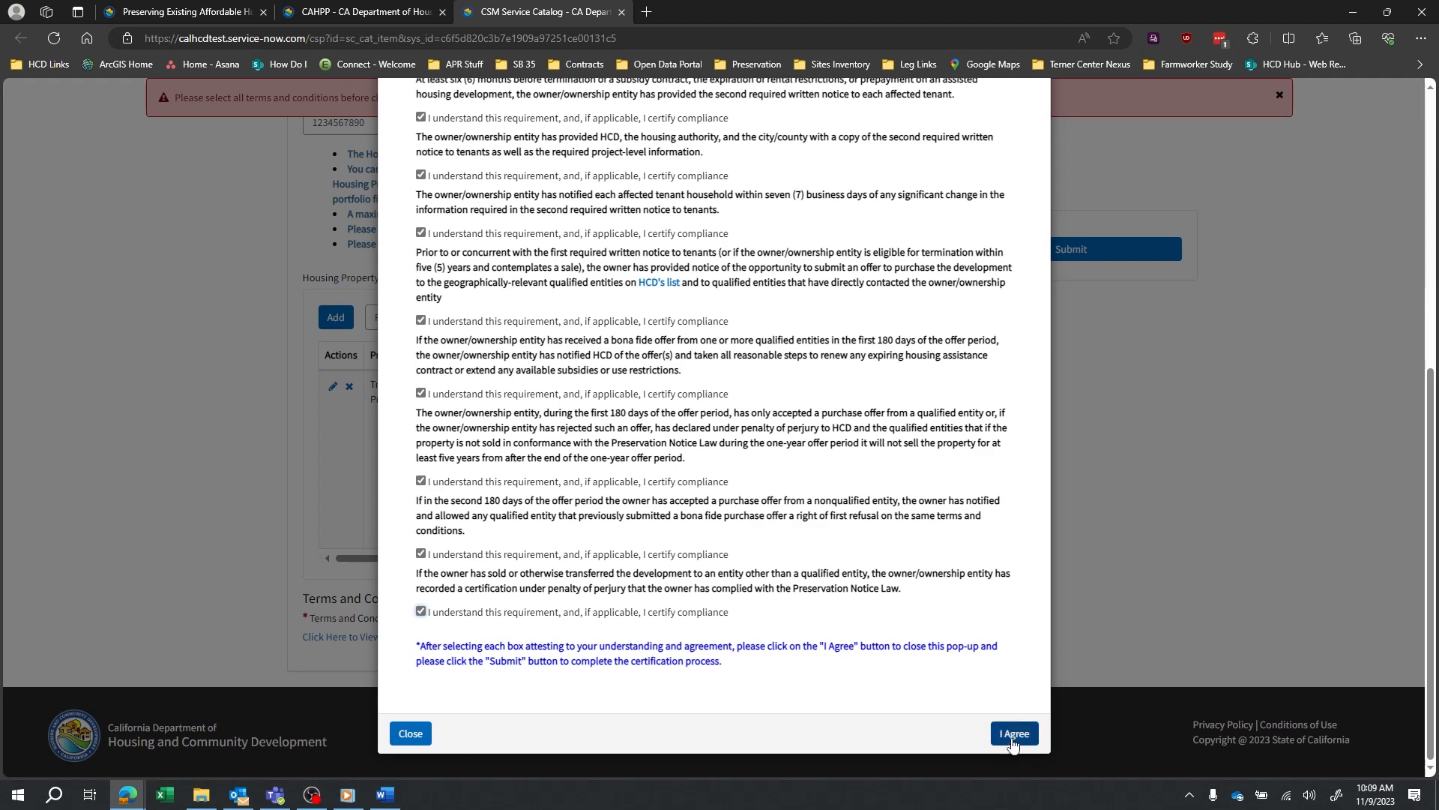
{"action": "left_click", "coordinate": [1012, 739]}
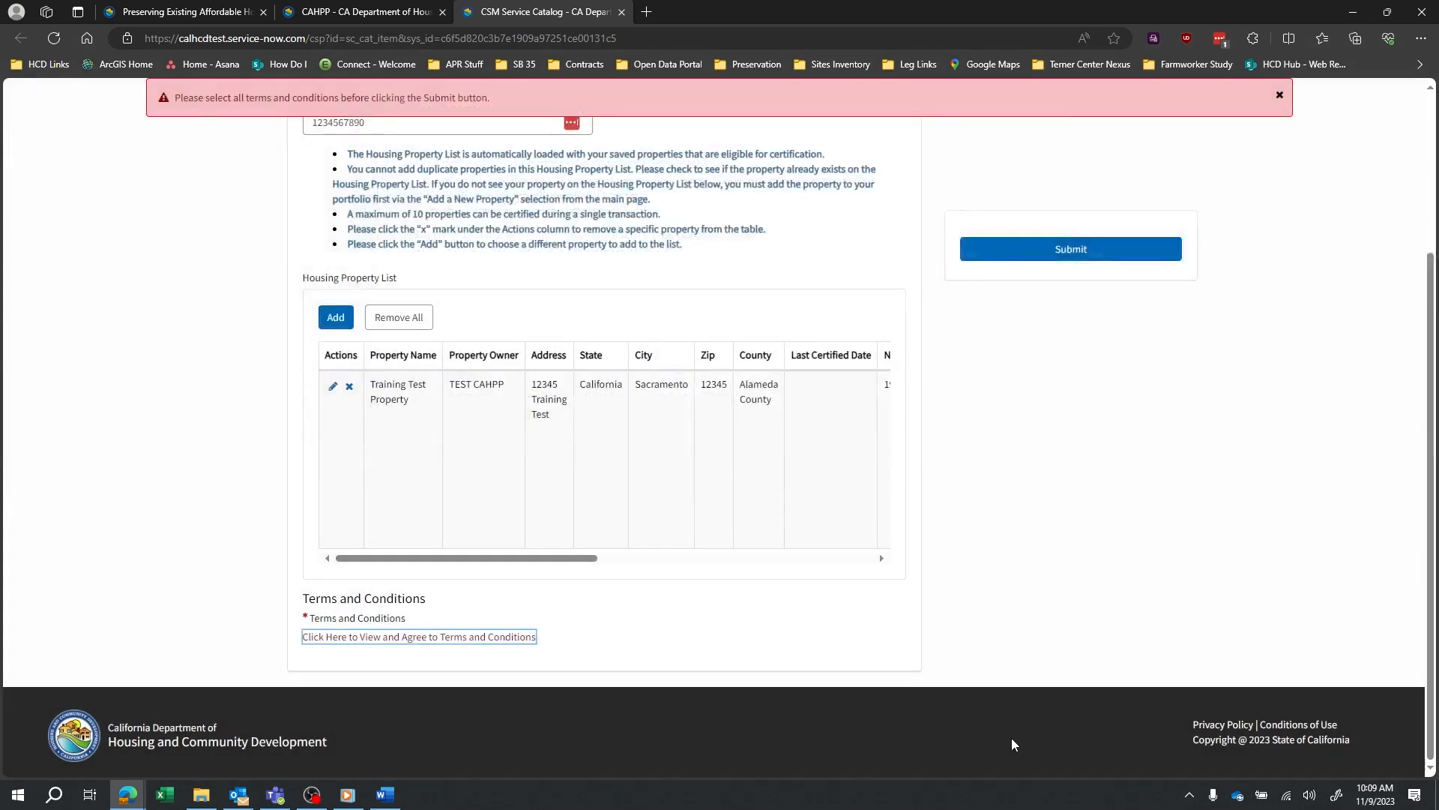
Submit the Training Test Property certification, dismiss both banners, and close the request tab.
{"action": "scroll", "coordinate": [787, 553], "scroll_direction": "up", "scroll_amount": 1}
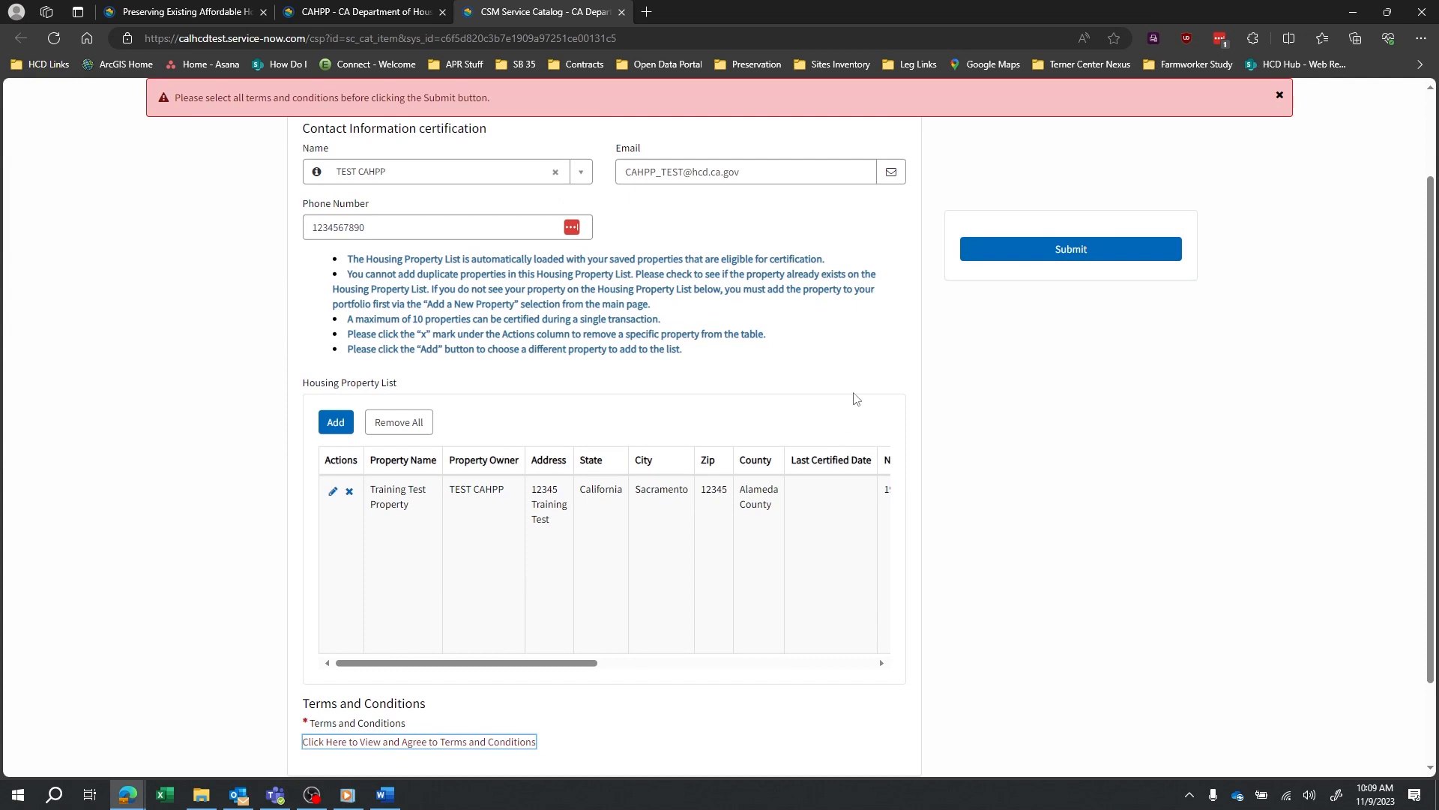
{"action": "left_click", "coordinate": [1123, 256]}
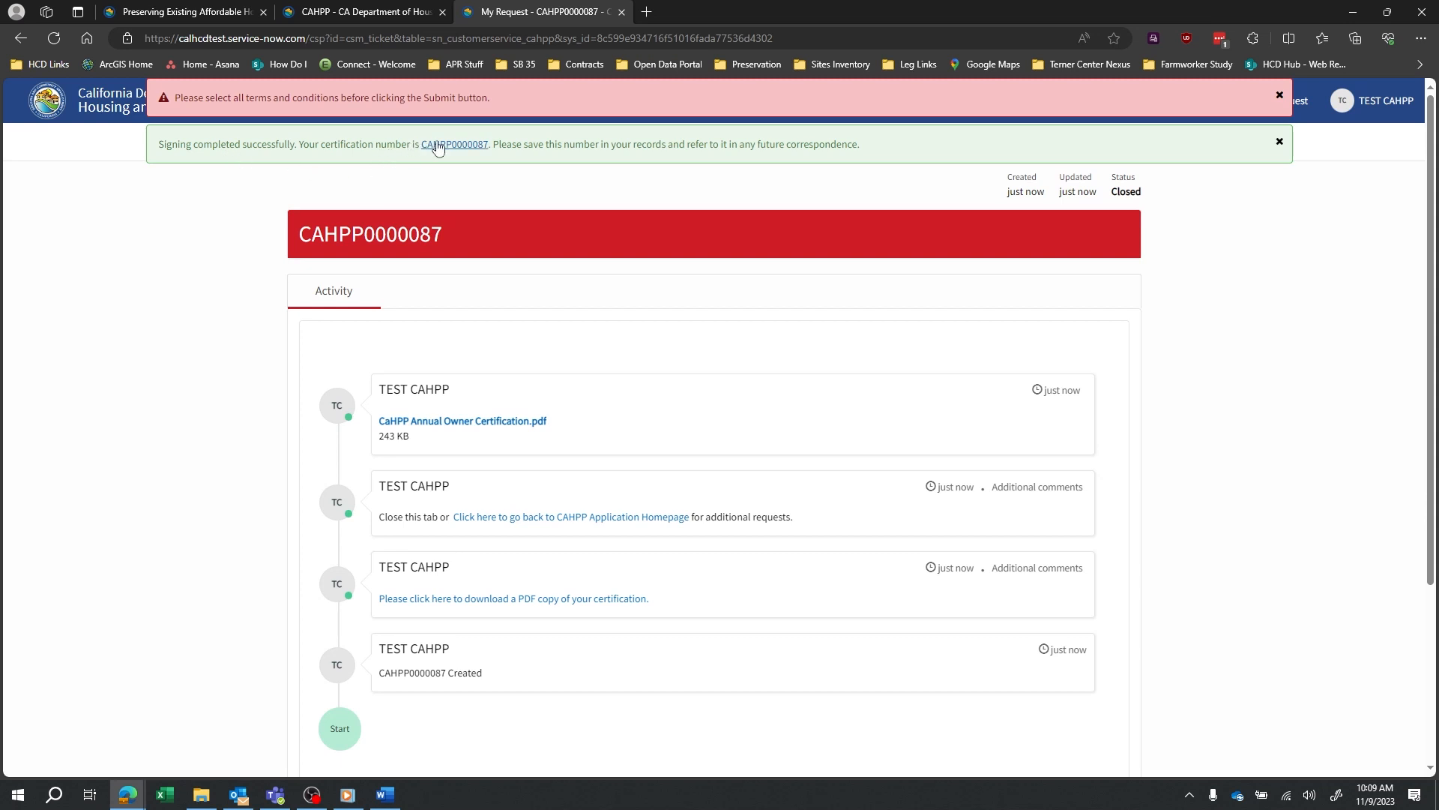
{"action": "left_click", "coordinate": [1280, 142]}
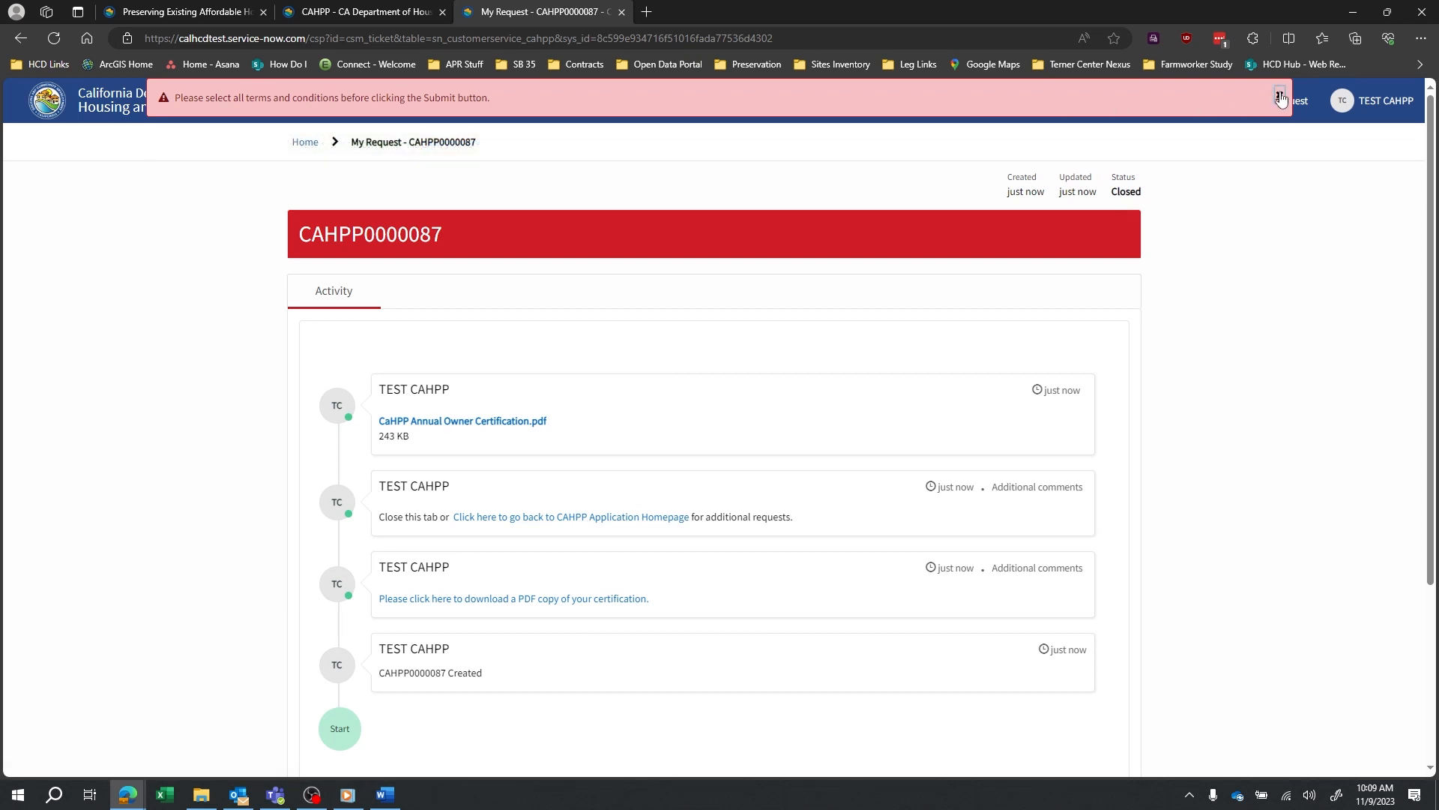
{"action": "left_click", "coordinate": [1280, 96]}
{"action": "scroll", "coordinate": [750, 362], "scroll_direction": "down", "scroll_amount": 2}
{"action": "scroll", "coordinate": [725, 368], "scroll_direction": "up", "scroll_amount": 2}
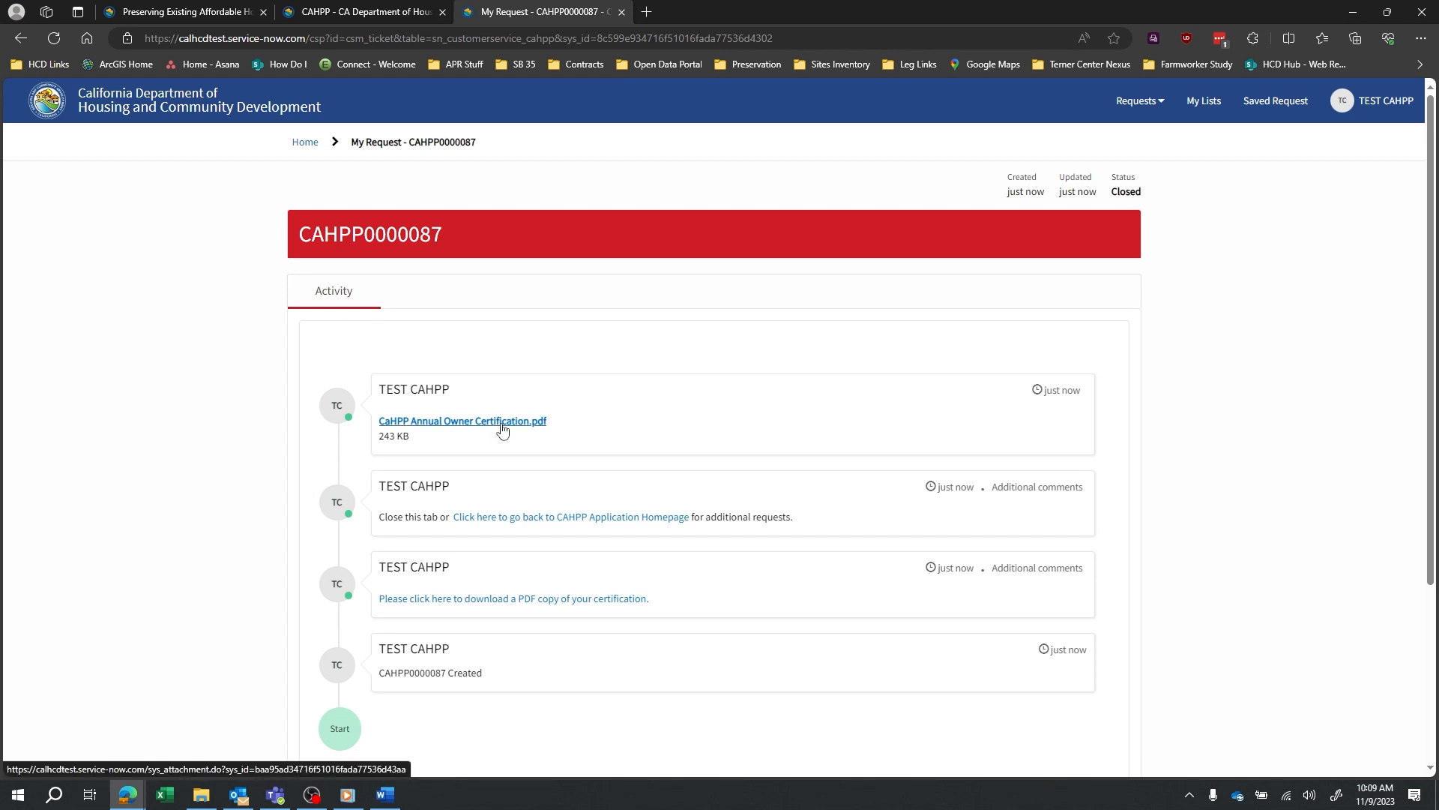
{"action": "middle_click", "coordinate": [540, 11]}
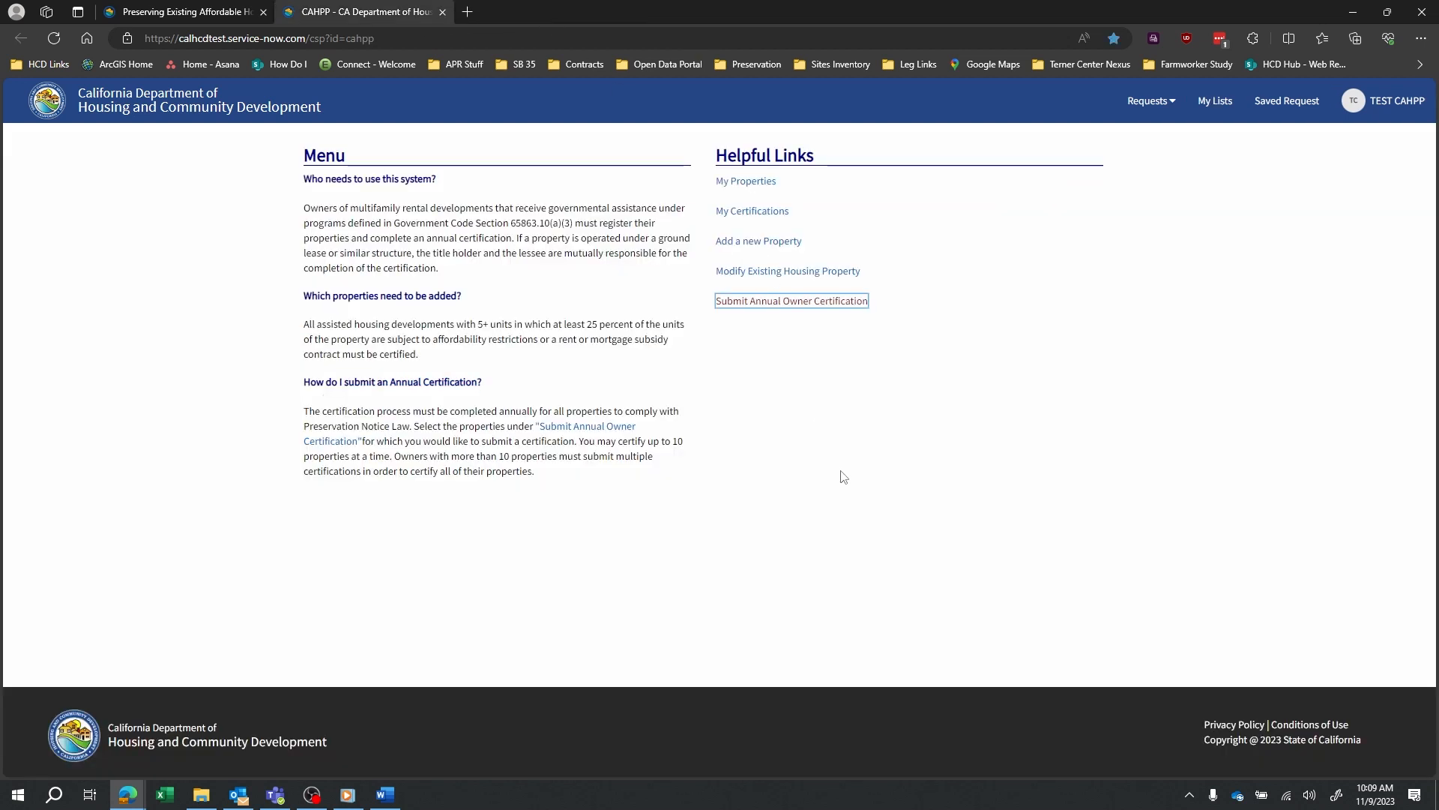